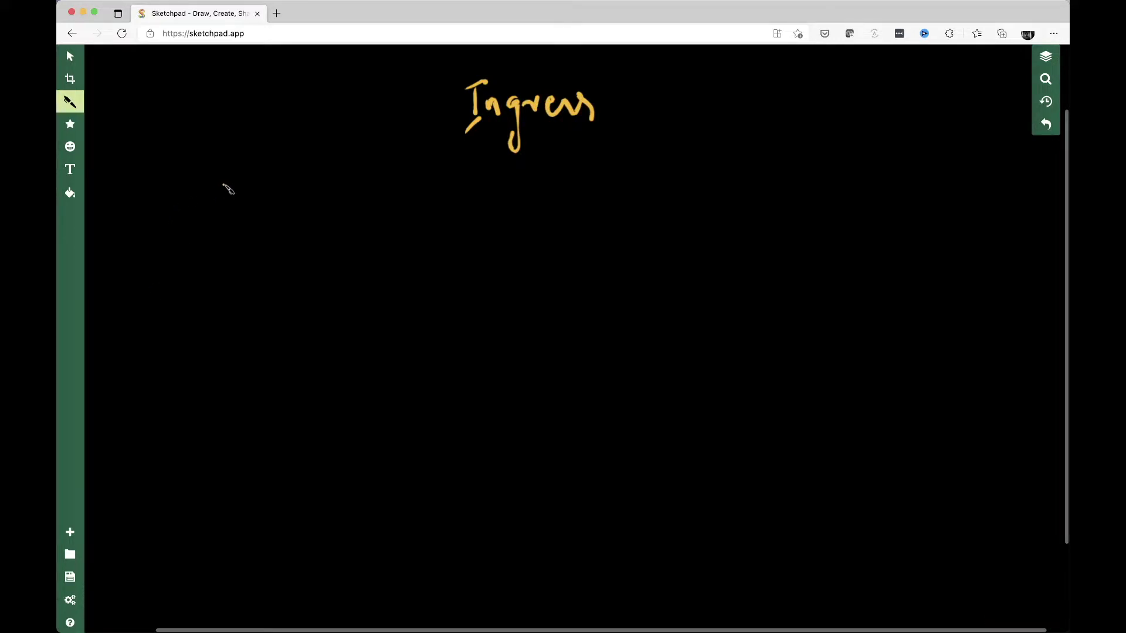
Step: Draw a square labelled Pod with 10.1.2.4 above it, and a second square below
{"action": "mouse_move", "coordinate": [225, 178]}
{"action": "left_mouse_down"}
{"action": "mouse_move", "coordinate": [245, 213]}
{"action": "mouse_move", "coordinate": [225, 209]}
{"action": "mouse_move", "coordinate": [228, 252]}
{"action": "mouse_move", "coordinate": [245, 238]}
{"action": "mouse_move", "coordinate": [269, 252]}
{"action": "left_mouse_up"}
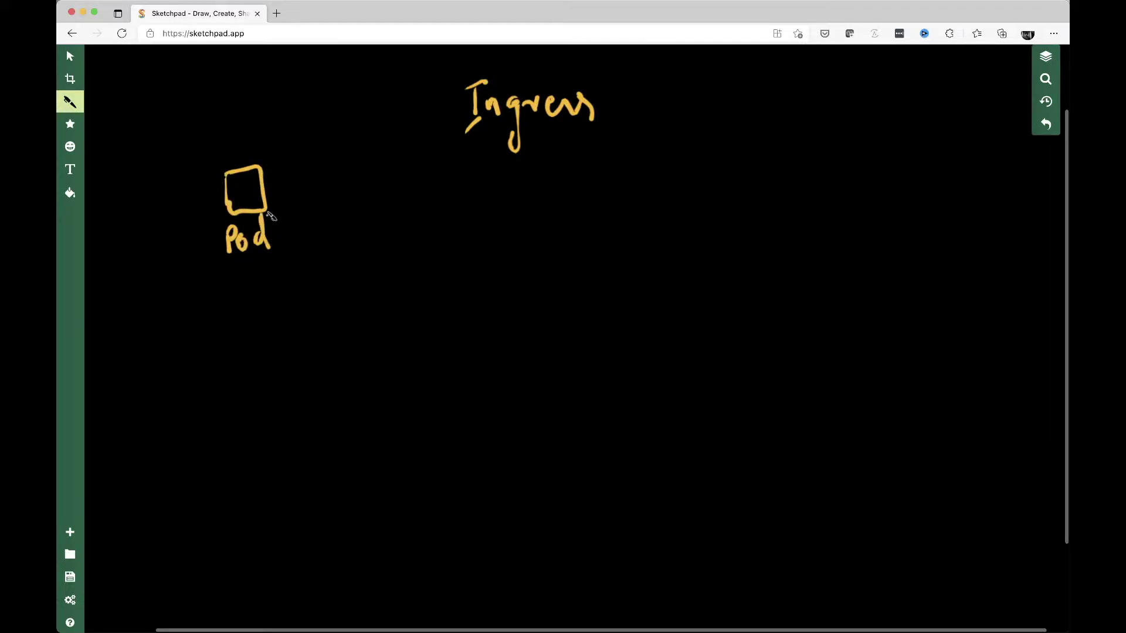
{"action": "mouse_move", "coordinate": [195, 144]}
{"action": "left_mouse_down"}
{"action": "mouse_move", "coordinate": [194, 164]}
{"action": "mouse_move", "coordinate": [210, 146]}
{"action": "mouse_move", "coordinate": [236, 159]}
{"action": "mouse_move", "coordinate": [306, 151]}
{"action": "mouse_move", "coordinate": [299, 162]}
{"action": "left_mouse_up"}
{"action": "left_click", "coordinate": [248, 149]}
{"action": "left_click", "coordinate": [278, 142]}
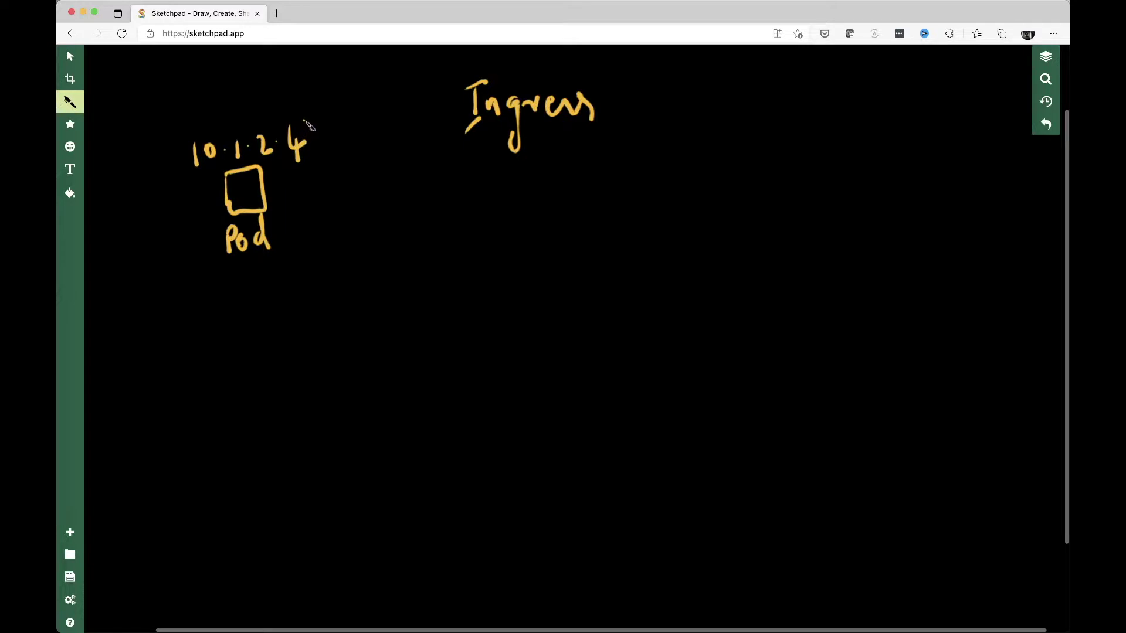
{"action": "mouse_move", "coordinate": [306, 123]}
{"action": "left_mouse_down"}
{"action": "mouse_move", "coordinate": [298, 162]}
{"action": "mouse_move", "coordinate": [320, 199]}
{"action": "left_mouse_up"}
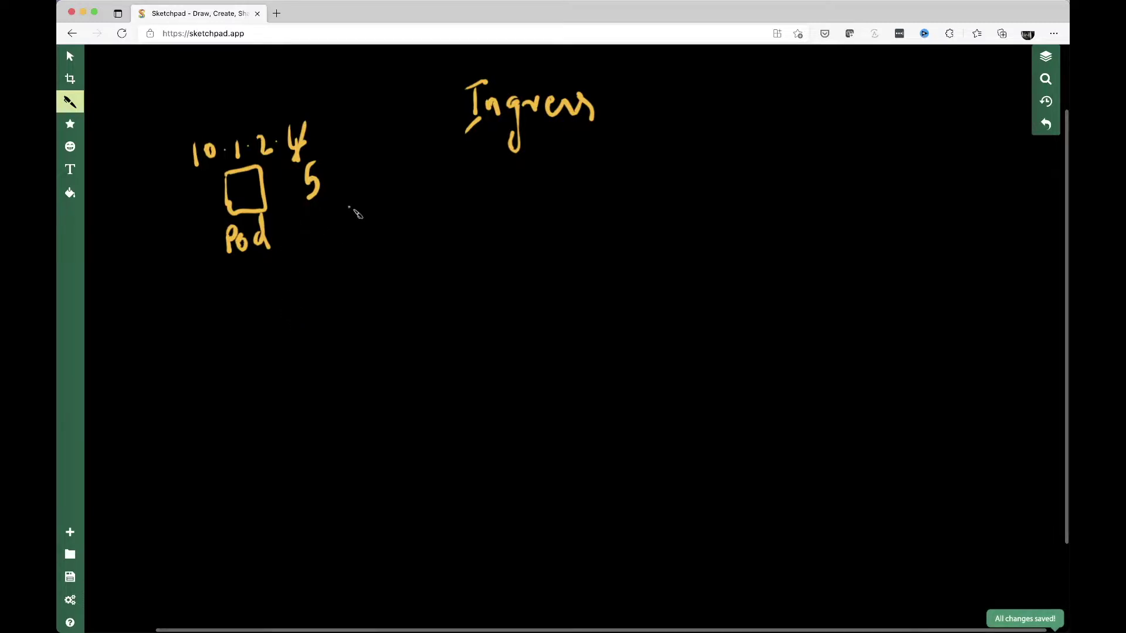
{"action": "left_click_drag", "start_coordinate": [241, 400], "coordinate": [254, 439]}
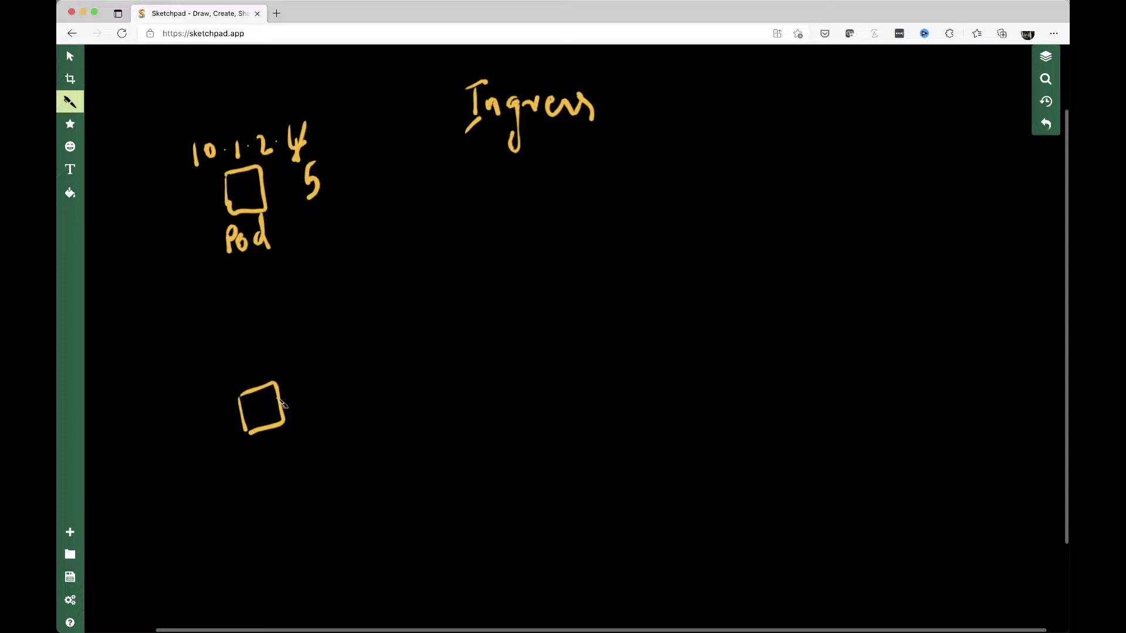
Step: Draw a scribble-filled bar below Pod with an arrow rising to the word Service
{"action": "left_click_drag", "start_coordinate": [187, 281], "coordinate": [319, 280]}
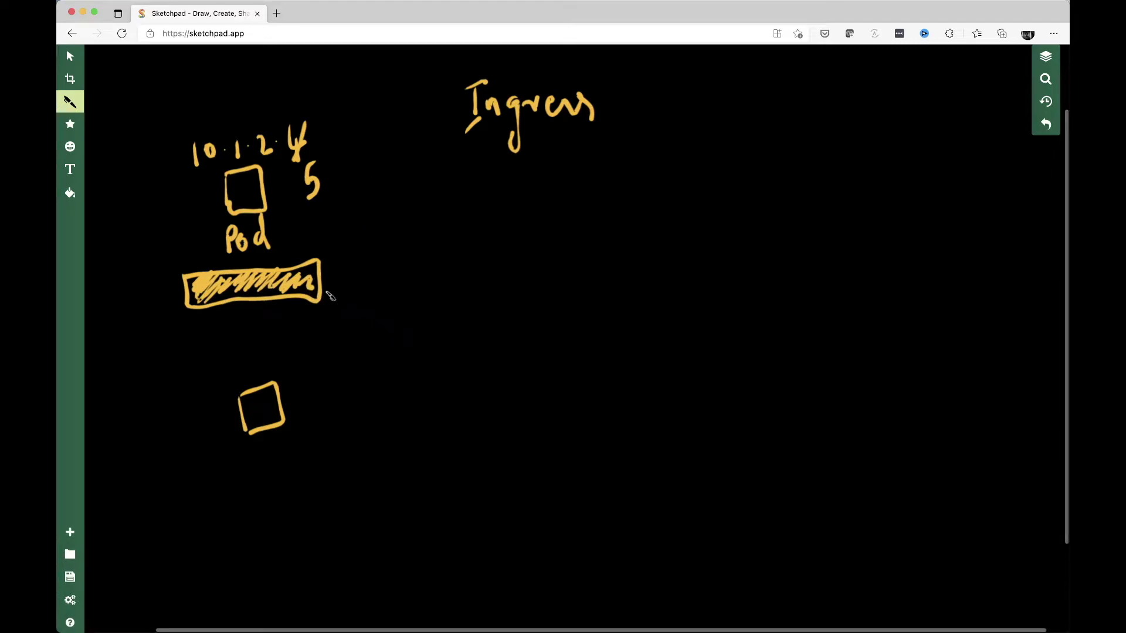
{"action": "mouse_move", "coordinate": [325, 273]}
{"action": "left_mouse_down"}
{"action": "mouse_move", "coordinate": [355, 250]}
{"action": "mouse_move", "coordinate": [414, 233]}
{"action": "mouse_move", "coordinate": [421, 212]}
{"action": "mouse_move", "coordinate": [424, 226]}
{"action": "mouse_move", "coordinate": [421, 200]}
{"action": "left_mouse_up"}
{"action": "mouse_move", "coordinate": [443, 211]}
{"action": "left_mouse_down"}
{"action": "mouse_move", "coordinate": [439, 228]}
{"action": "mouse_move", "coordinate": [471, 211]}
{"action": "left_mouse_up"}
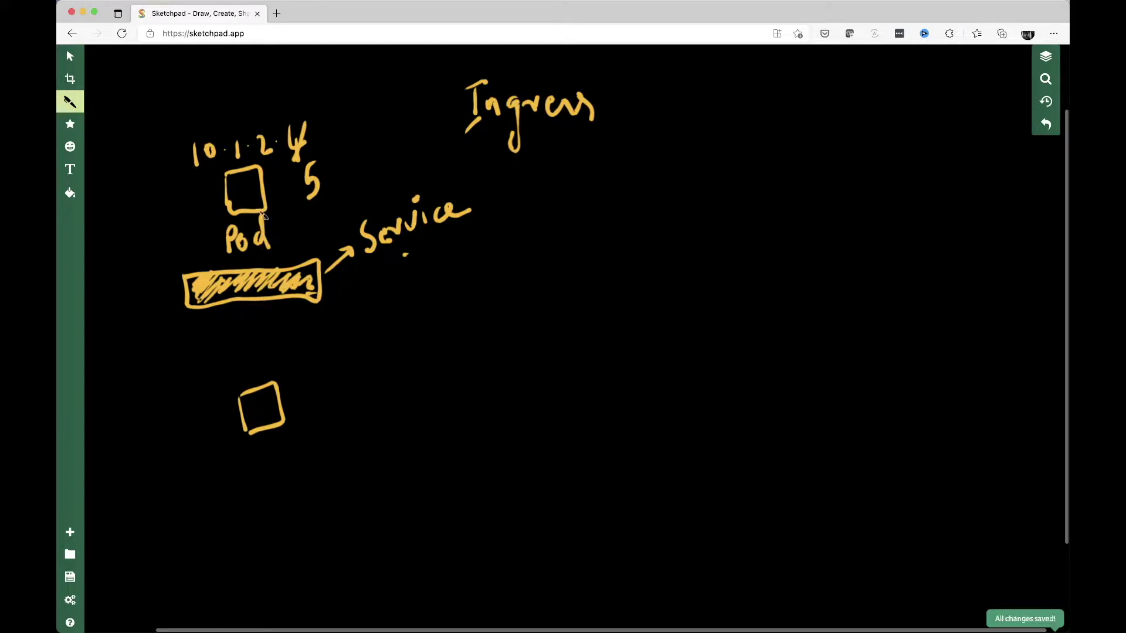
Step: Curve an arrow from the bar to the pod, add circled IP, and connect the lower square
{"action": "left_click_drag", "start_coordinate": [269, 205], "coordinate": [292, 265]}
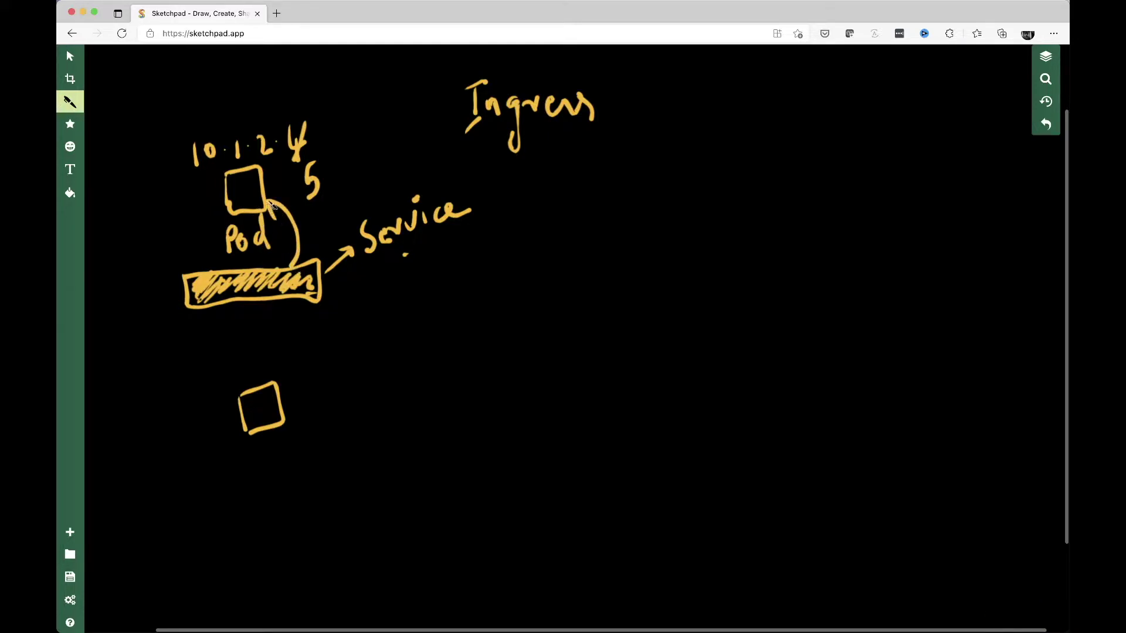
{"action": "left_click_drag", "start_coordinate": [267, 202], "coordinate": [291, 185]}
{"action": "mouse_move", "coordinate": [332, 288]}
{"action": "left_mouse_down"}
{"action": "mouse_move", "coordinate": [330, 312]}
{"action": "mouse_move", "coordinate": [342, 298]}
{"action": "left_mouse_up"}
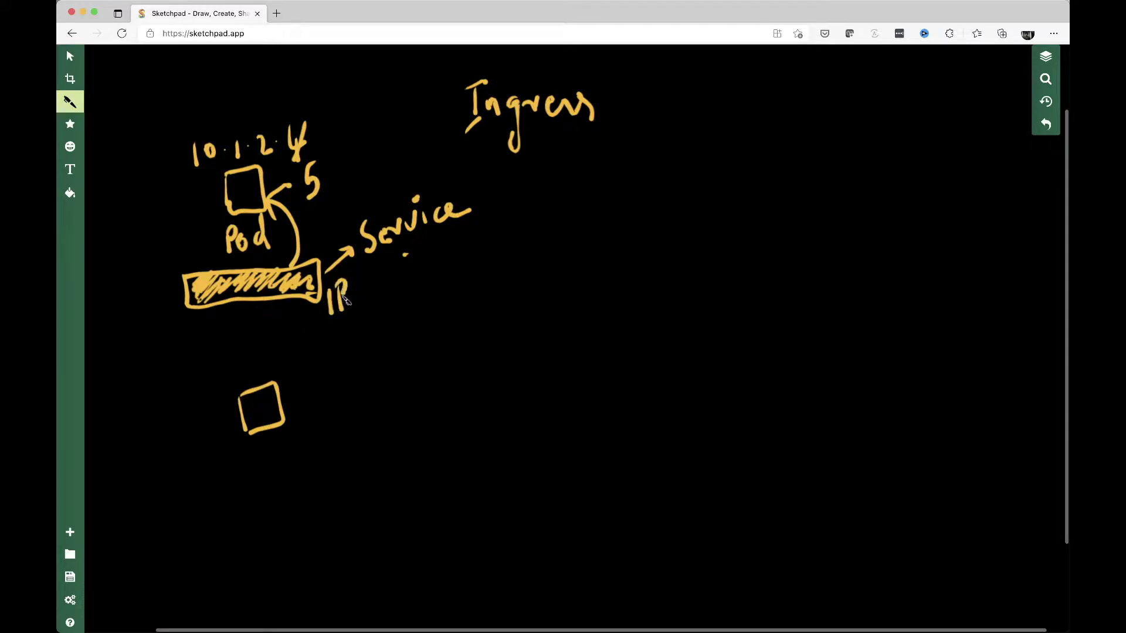
{"action": "left_click_drag", "start_coordinate": [262, 388], "coordinate": [260, 306]}
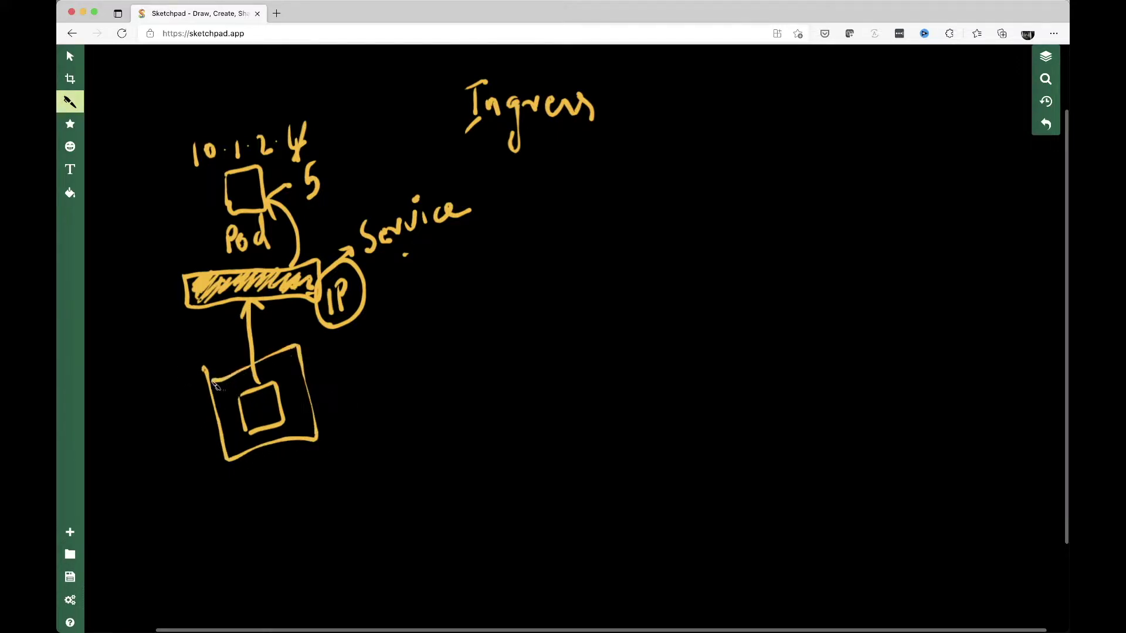
Step: Label the lower box n2 and outline the pod and Service, undoing a stray stroke
{"action": "mouse_move", "coordinate": [319, 392]}
{"action": "left_mouse_down"}
{"action": "mouse_move", "coordinate": [320, 412]}
{"action": "mouse_move", "coordinate": [351, 408]}
{"action": "left_mouse_up"}
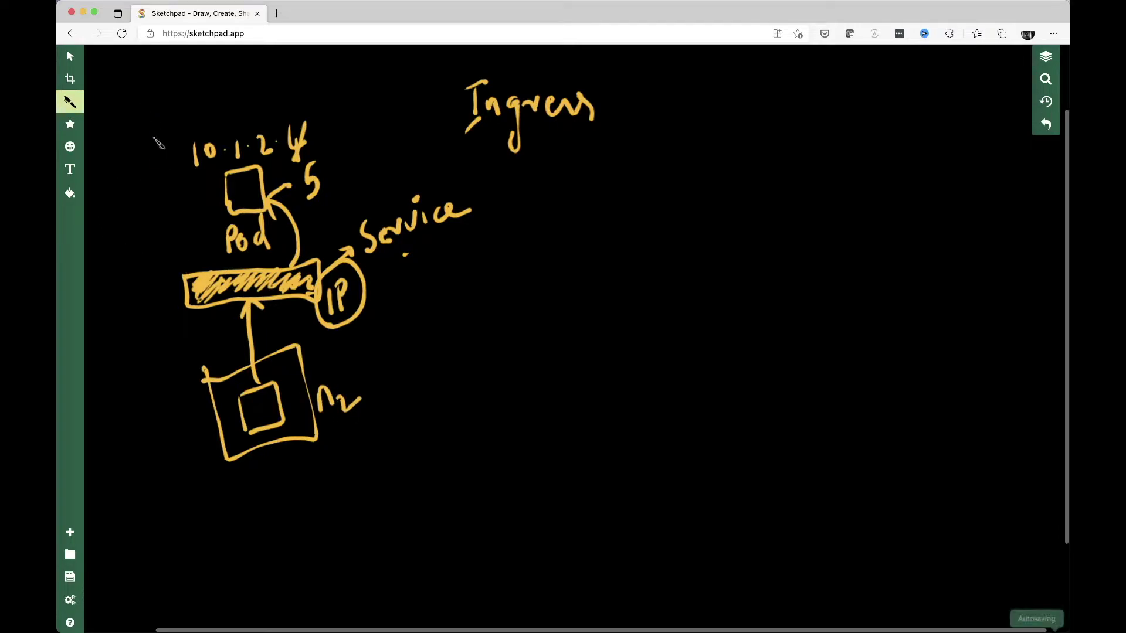
{"action": "mouse_move", "coordinate": [147, 117]}
{"action": "left_mouse_down"}
{"action": "mouse_move", "coordinate": [160, 235]}
{"action": "mouse_move", "coordinate": [401, 273]}
{"action": "left_mouse_up"}
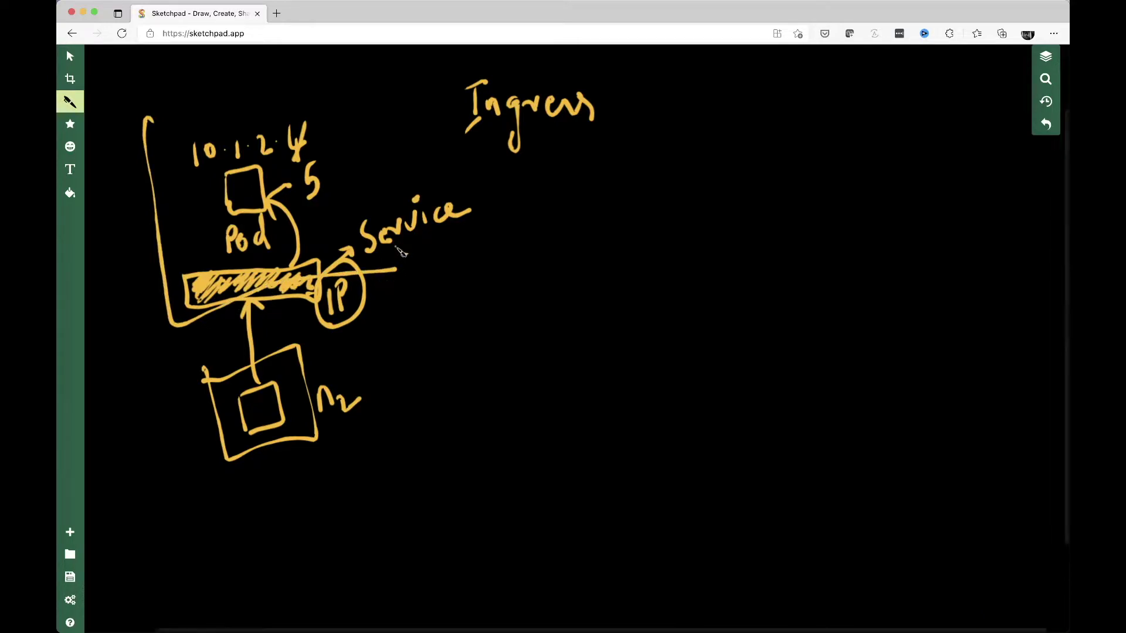
{"action": "key", "text": "ctrl+z"}
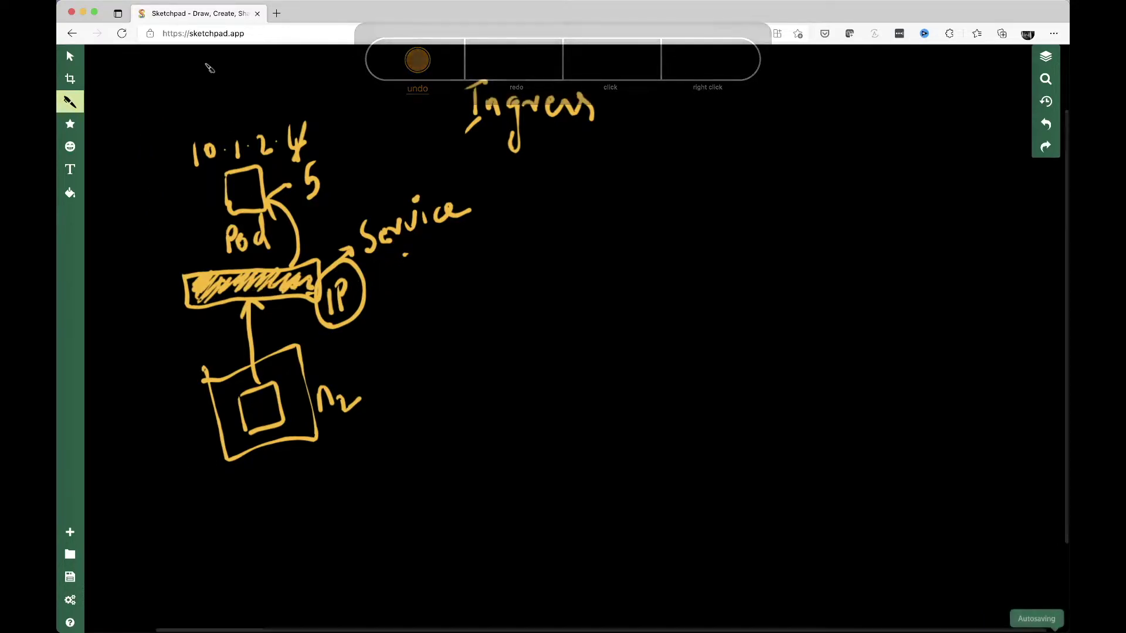
{"action": "mouse_move", "coordinate": [152, 111]}
{"action": "left_mouse_down"}
{"action": "mouse_move", "coordinate": [187, 341]}
{"action": "mouse_move", "coordinate": [449, 257]}
{"action": "mouse_move", "coordinate": [163, 153]}
{"action": "left_mouse_up"}
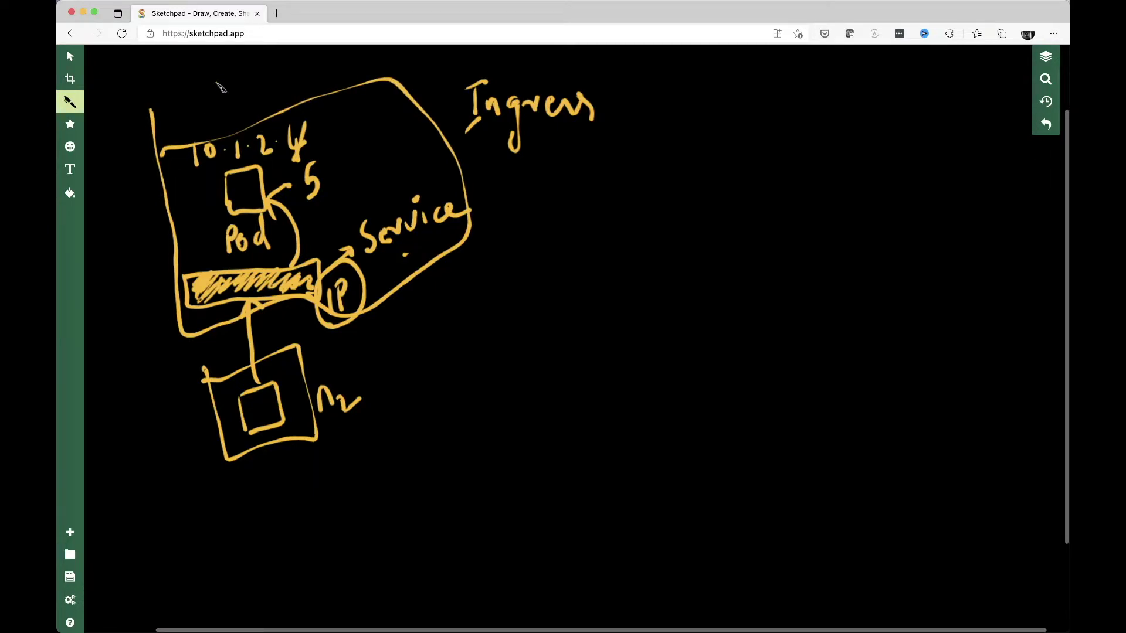
Step: Label the outline n1, correcting a wrong digit, and draw a stick figure nearby
{"action": "mouse_move", "coordinate": [218, 103]}
{"action": "left_mouse_down"}
{"action": "mouse_move", "coordinate": [262, 97]}
{"action": "mouse_move", "coordinate": [282, 79]}
{"action": "left_mouse_up"}
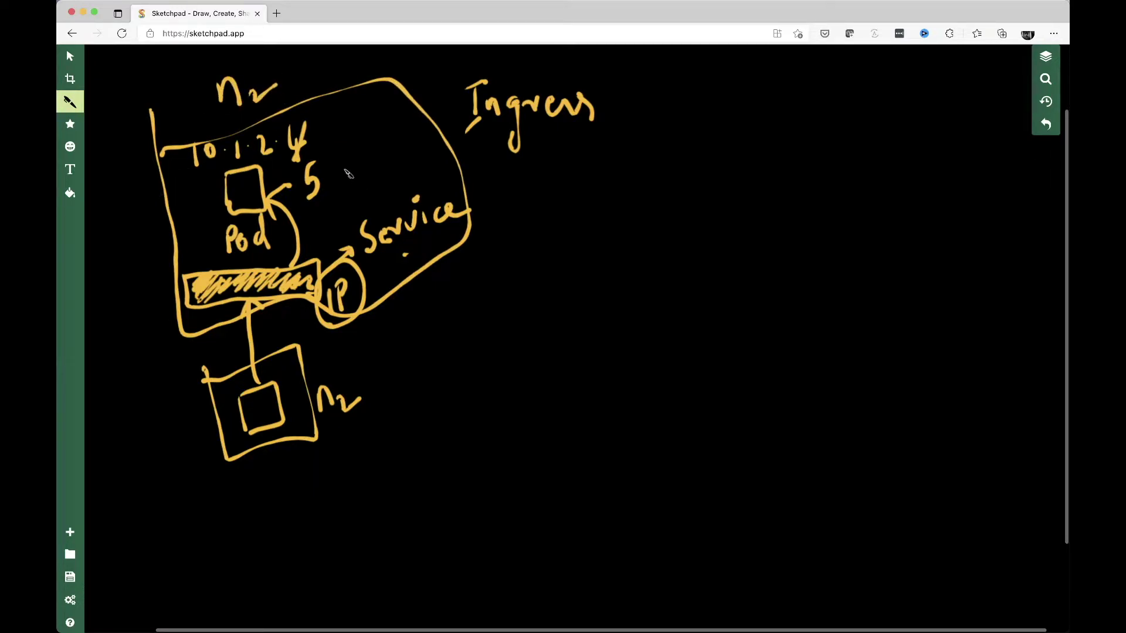
{"action": "key", "text": "ctrl+z"}
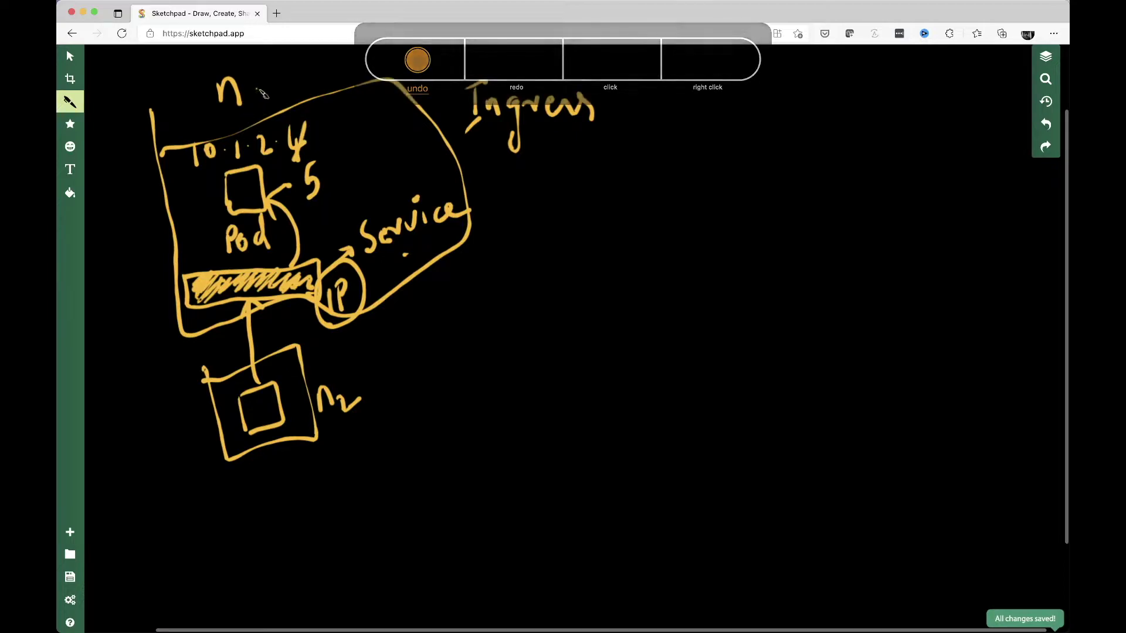
{"action": "left_click", "coordinate": [357, 359]}
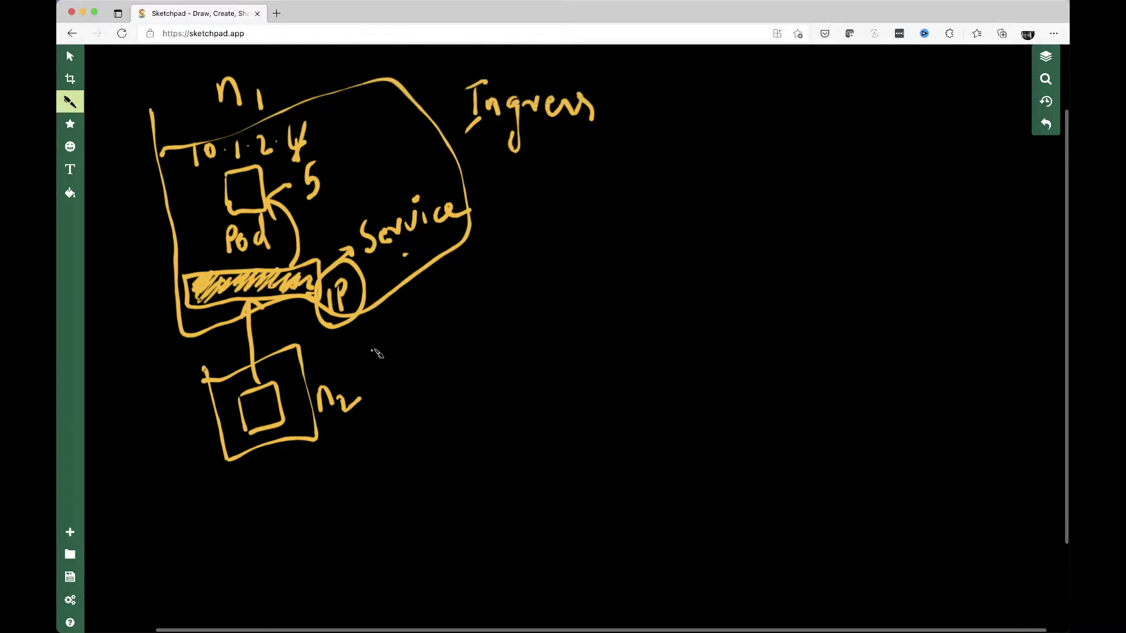
{"action": "left_click_drag", "start_coordinate": [350, 370], "coordinate": [349, 378]}
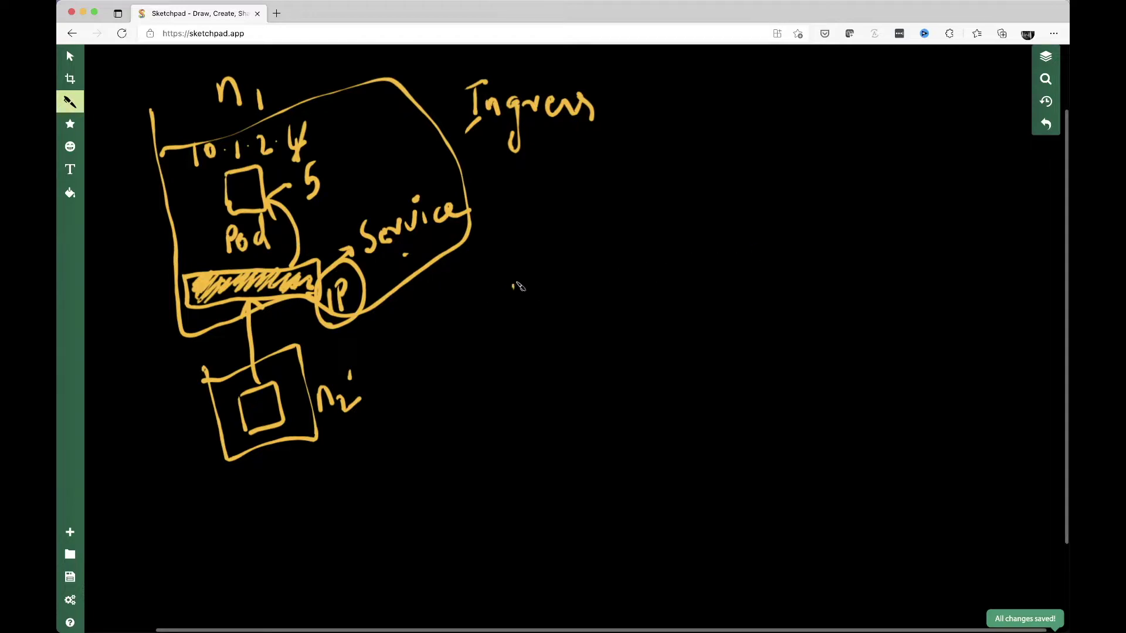
{"action": "left_click_drag", "start_coordinate": [517, 281], "coordinate": [521, 280]}
{"action": "mouse_move", "coordinate": [528, 333]}
{"action": "left_mouse_down"}
{"action": "mouse_move", "coordinate": [526, 385]}
{"action": "mouse_move", "coordinate": [508, 366]}
{"action": "mouse_move", "coordinate": [514, 424]}
{"action": "mouse_move", "coordinate": [550, 415]}
{"action": "left_mouse_up"}
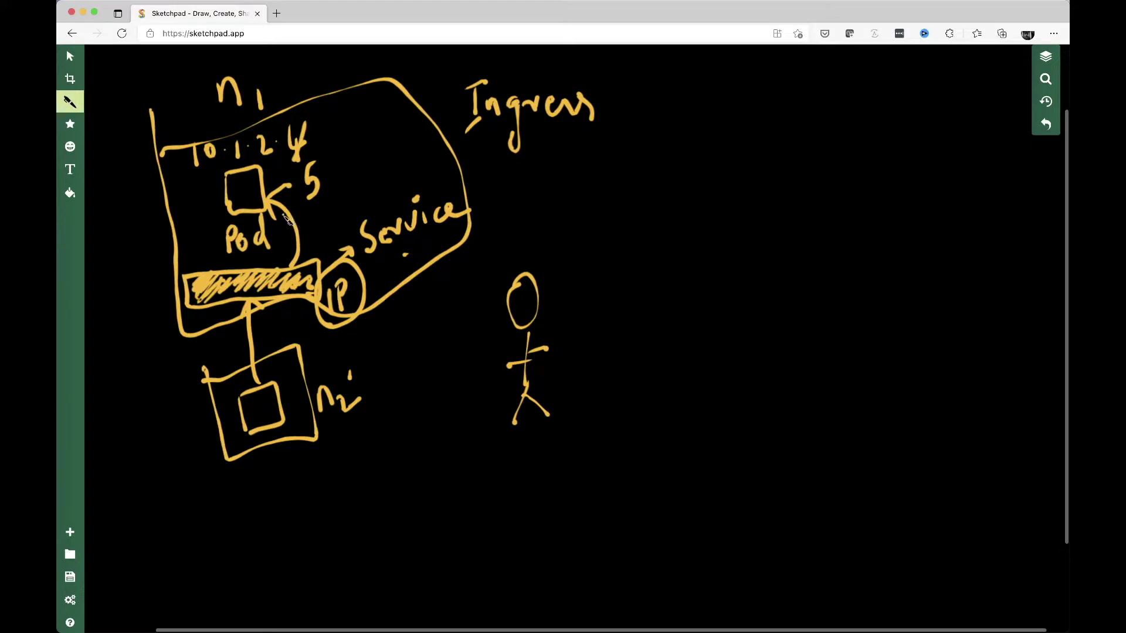
Step: Write 80 beside Pod, nodeport right of Service, and Pub IP below the IP circle
{"action": "left_click_drag", "start_coordinate": [285, 230], "coordinate": [312, 233]}
{"action": "mouse_move", "coordinate": [482, 208]}
{"action": "left_mouse_down"}
{"action": "mouse_move", "coordinate": [482, 226]}
{"action": "mouse_move", "coordinate": [501, 224]}
{"action": "mouse_move", "coordinate": [526, 185]}
{"action": "mouse_move", "coordinate": [540, 216]}
{"action": "mouse_move", "coordinate": [556, 219]}
{"action": "left_mouse_up"}
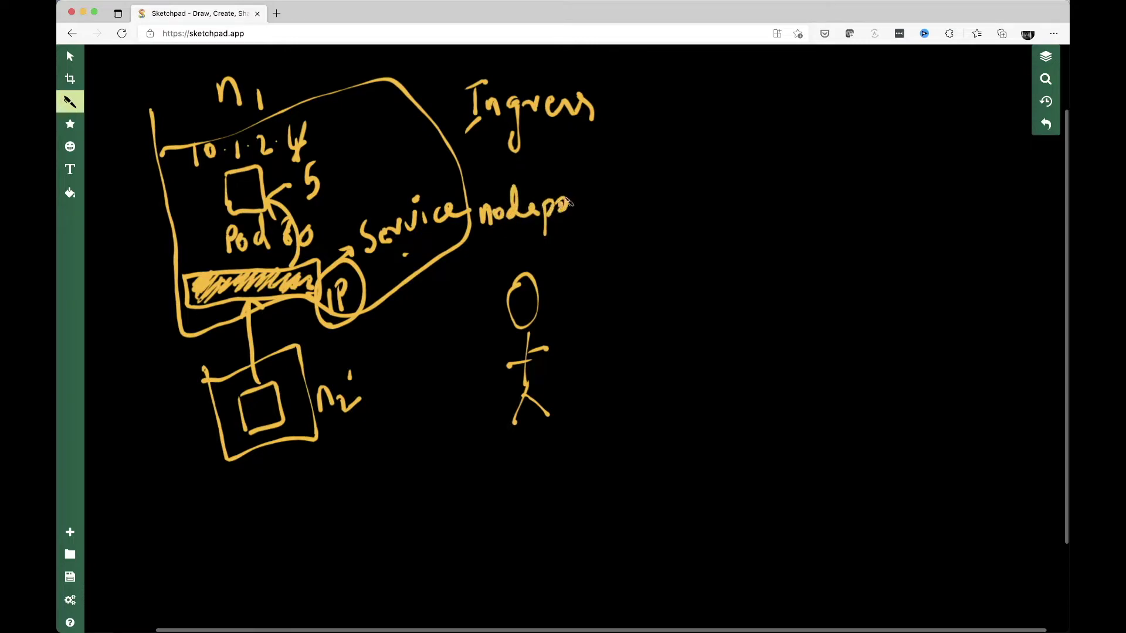
{"action": "mouse_move", "coordinate": [570, 202]}
{"action": "left_mouse_down"}
{"action": "mouse_move", "coordinate": [596, 210]}
{"action": "mouse_move", "coordinate": [607, 186]}
{"action": "left_mouse_up"}
{"action": "mouse_move", "coordinate": [377, 308]}
{"action": "left_mouse_down"}
{"action": "mouse_move", "coordinate": [380, 336]}
{"action": "mouse_move", "coordinate": [381, 324]}
{"action": "mouse_move", "coordinate": [412, 323]}
{"action": "mouse_move", "coordinate": [431, 308]}
{"action": "mouse_move", "coordinate": [416, 314]}
{"action": "left_mouse_up"}
{"action": "mouse_move", "coordinate": [443, 276]}
{"action": "left_mouse_down"}
{"action": "mouse_move", "coordinate": [440, 292]}
{"action": "mouse_move", "coordinate": [458, 278]}
{"action": "left_mouse_up"}
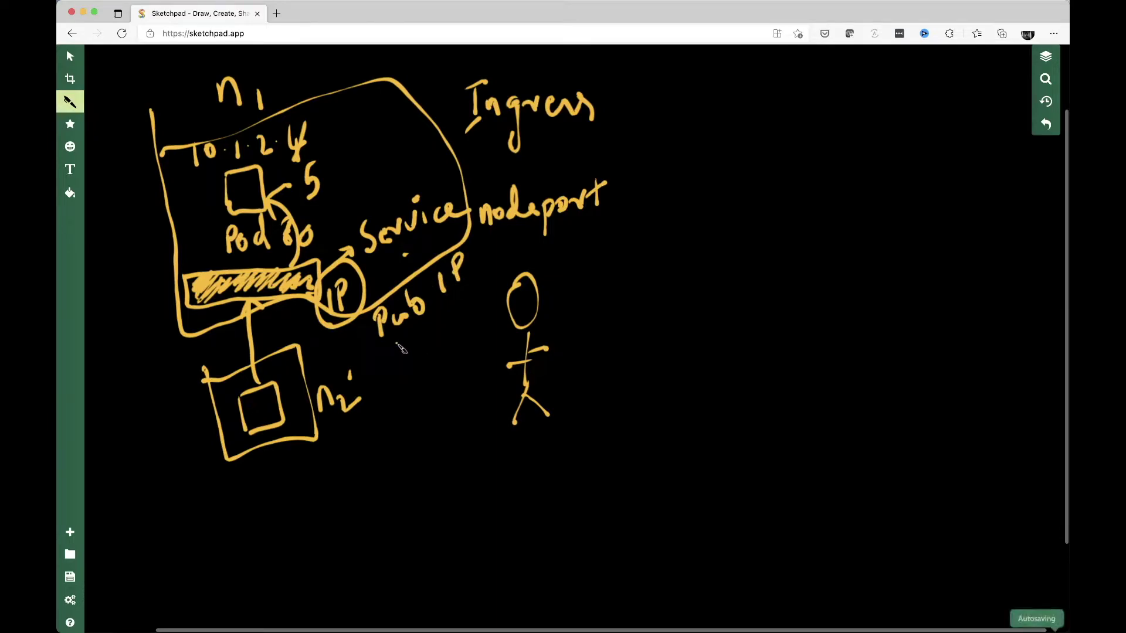
Step: Handwrite 3.72.70.10: under Pub IP and begin the port range above nodeport
{"action": "left_click_drag", "start_coordinate": [400, 338], "coordinate": [405, 362]}
{"action": "left_click", "coordinate": [420, 341]}
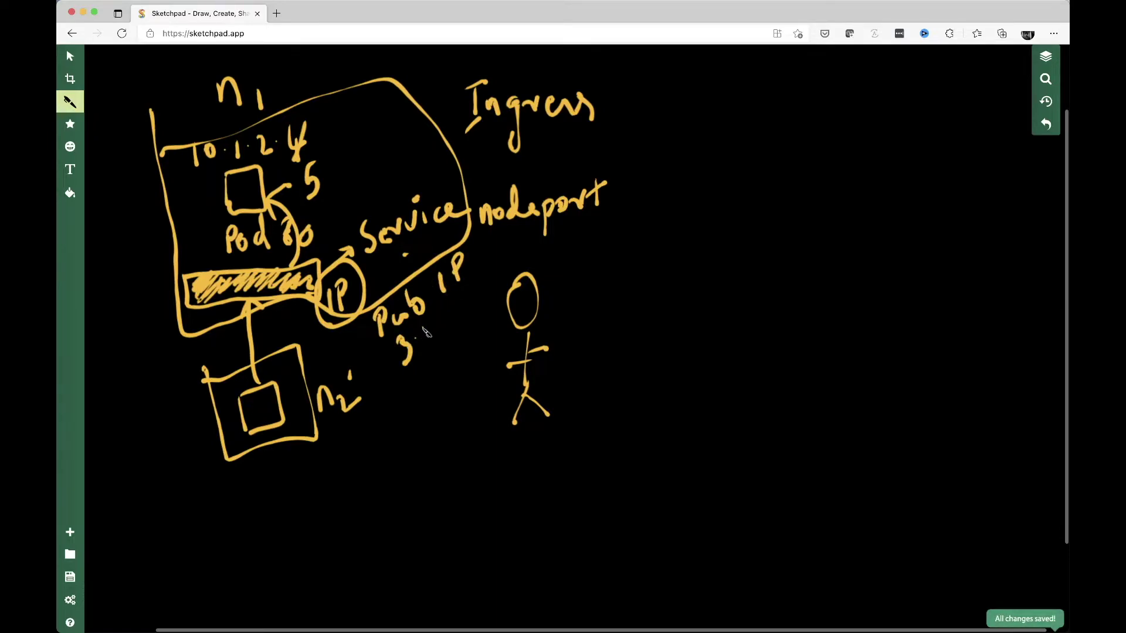
{"action": "mouse_move", "coordinate": [423, 323]}
{"action": "left_mouse_down"}
{"action": "mouse_move", "coordinate": [431, 338]}
{"action": "mouse_move", "coordinate": [451, 326]}
{"action": "left_mouse_up"}
{"action": "left_click", "coordinate": [456, 300]}
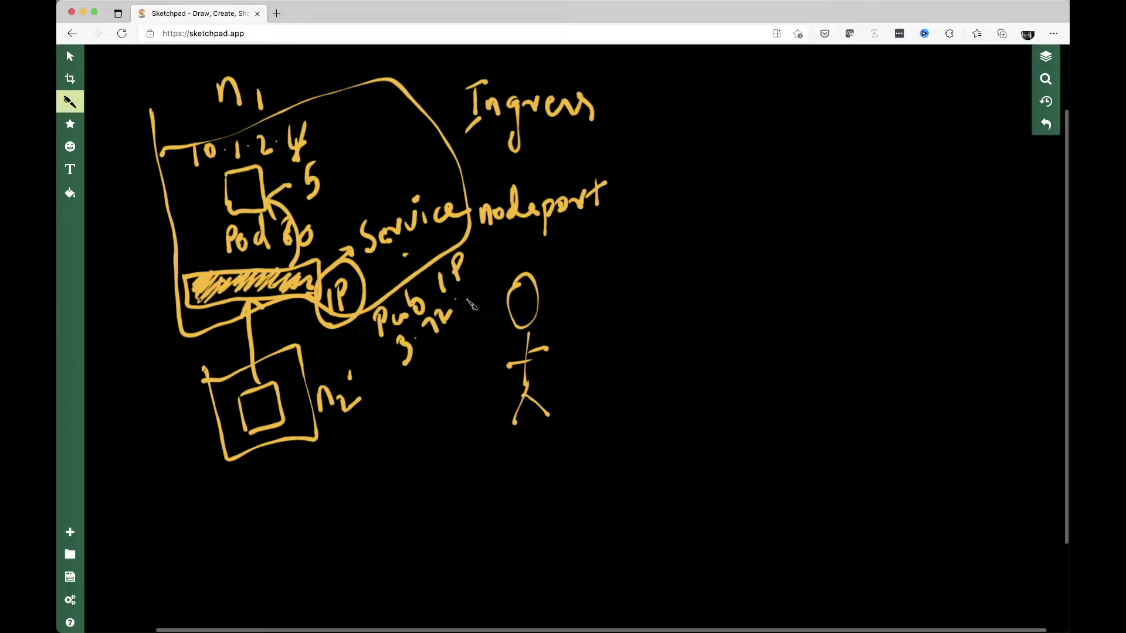
{"action": "mouse_move", "coordinate": [465, 280]}
{"action": "left_mouse_down"}
{"action": "mouse_move", "coordinate": [472, 299]}
{"action": "mouse_move", "coordinate": [485, 289]}
{"action": "left_mouse_up"}
{"action": "left_click", "coordinate": [491, 270]}
{"action": "mouse_move", "coordinate": [503, 251]}
{"action": "left_mouse_down"}
{"action": "mouse_move", "coordinate": [499, 270]}
{"action": "mouse_move", "coordinate": [510, 244]}
{"action": "left_mouse_up"}
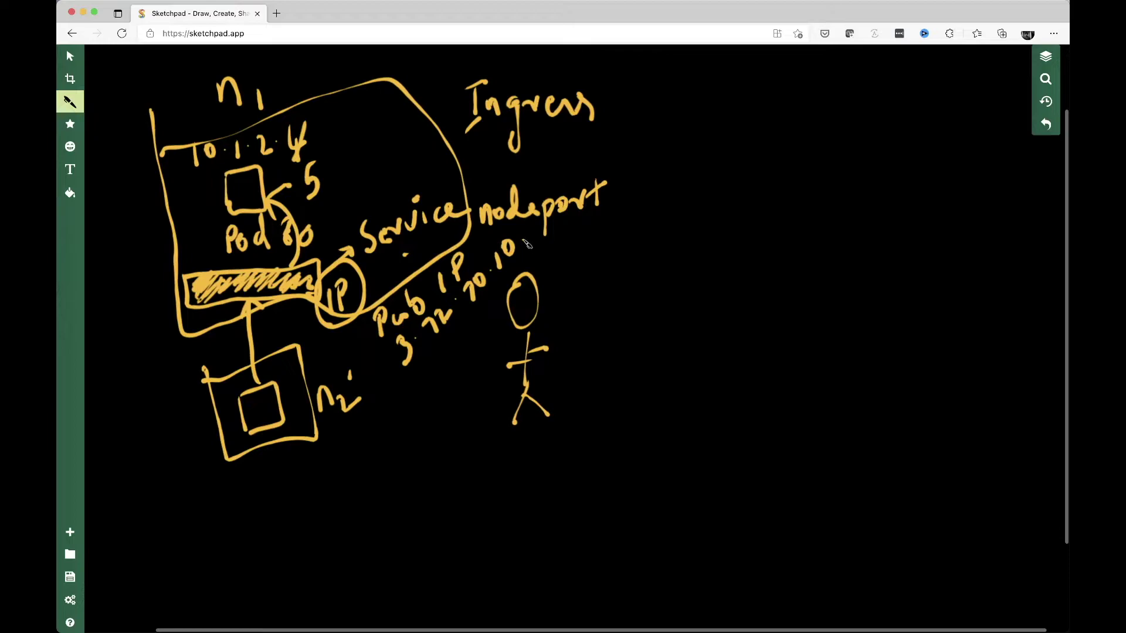
{"action": "left_click", "coordinate": [522, 239]}
{"action": "mouse_move", "coordinate": [533, 164]}
{"action": "left_mouse_down"}
{"action": "mouse_move", "coordinate": [544, 180]}
{"action": "mouse_move", "coordinate": [558, 164]}
{"action": "mouse_move", "coordinate": [582, 180]}
{"action": "mouse_move", "coordinate": [590, 160]}
{"action": "mouse_move", "coordinate": [632, 150]}
{"action": "mouse_move", "coordinate": [709, 151]}
{"action": "left_mouse_up"}
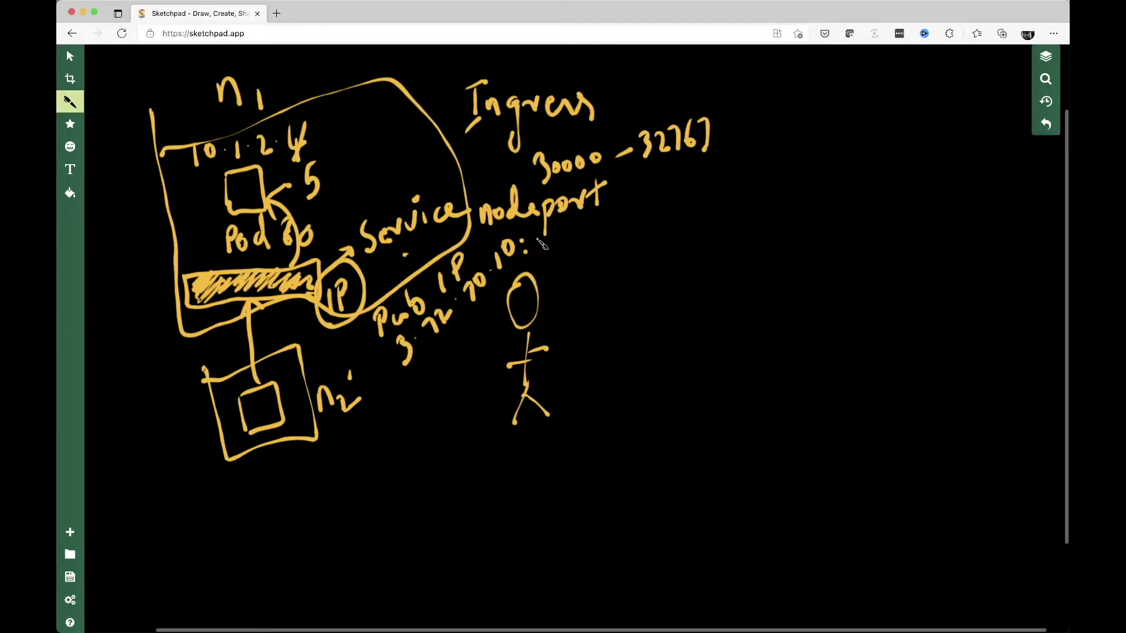
Step: Complete the address as 3.72.70.10:30000 and write Pub IP beneath the n2 box
{"action": "mouse_move", "coordinate": [539, 232]}
{"action": "left_mouse_down"}
{"action": "mouse_move", "coordinate": [539, 255]}
{"action": "mouse_move", "coordinate": [556, 235]}
{"action": "left_mouse_up"}
{"action": "left_click_drag", "start_coordinate": [571, 231], "coordinate": [604, 226]}
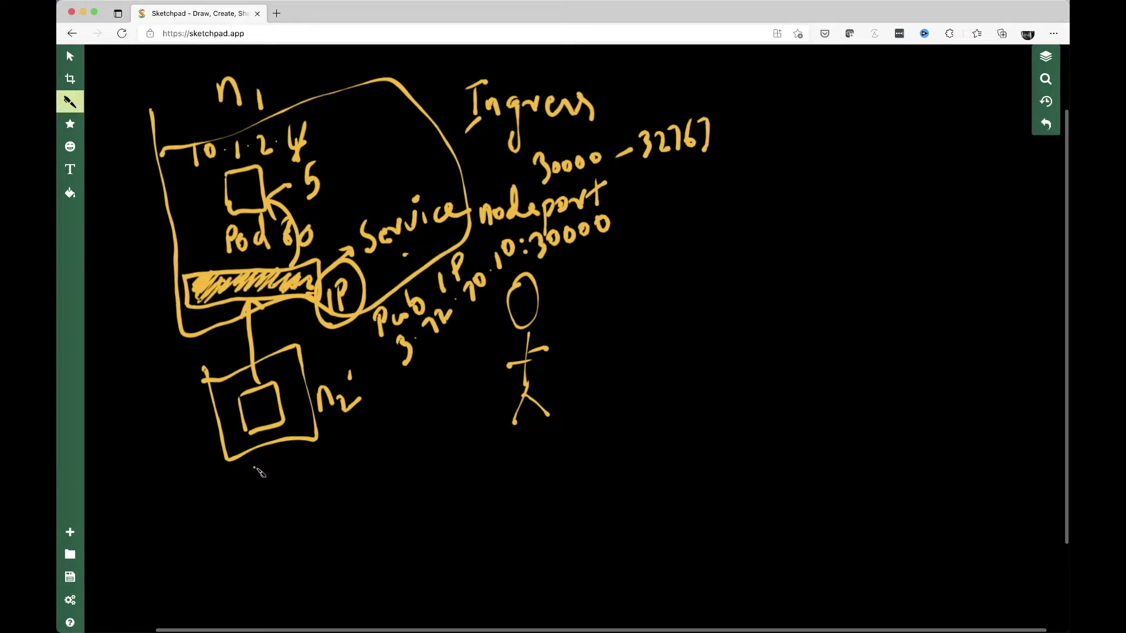
{"action": "mouse_move", "coordinate": [257, 457]}
{"action": "left_mouse_down"}
{"action": "mouse_move", "coordinate": [259, 490]}
{"action": "mouse_move", "coordinate": [262, 476]}
{"action": "mouse_move", "coordinate": [332, 470]}
{"action": "mouse_move", "coordinate": [332, 454]}
{"action": "left_mouse_up"}
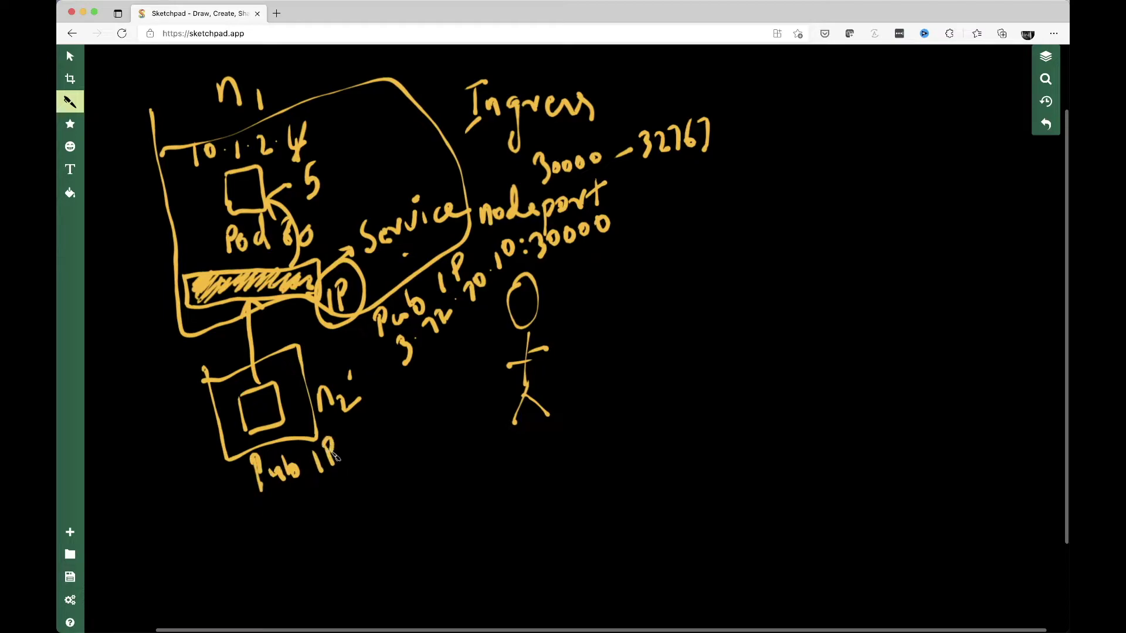
Step: Write Pub IP:31000 under n2, underline 31000, and link the stick figure to 30000
{"action": "left_click", "coordinate": [355, 437]}
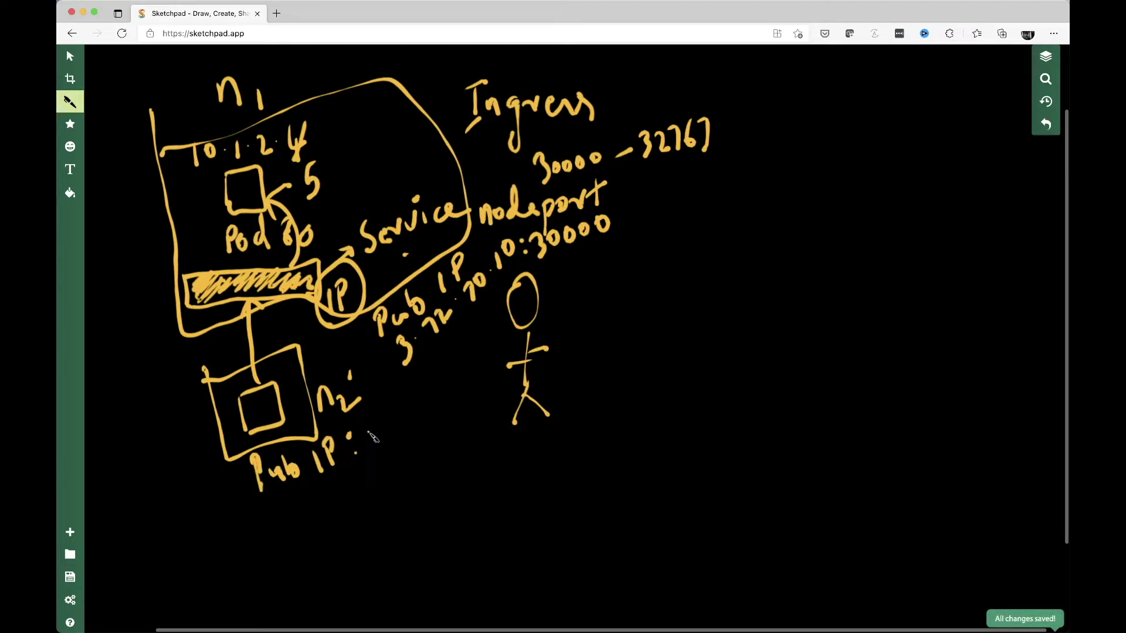
{"action": "mouse_move", "coordinate": [367, 431]}
{"action": "left_mouse_down"}
{"action": "mouse_move", "coordinate": [368, 450]}
{"action": "mouse_move", "coordinate": [411, 401]}
{"action": "left_mouse_up"}
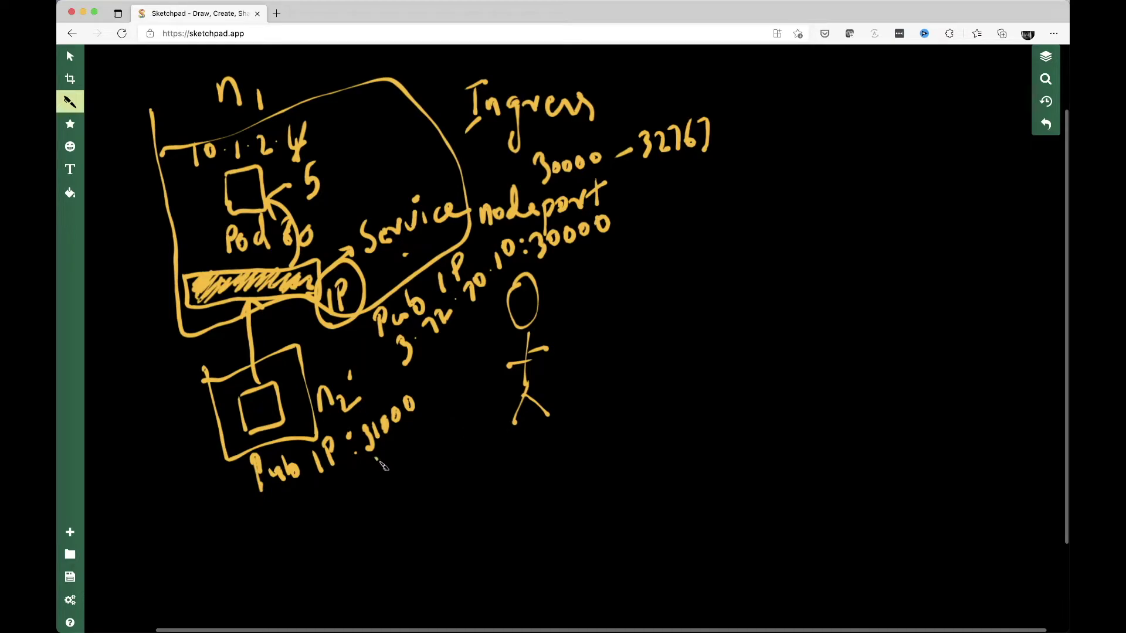
{"action": "left_click_drag", "start_coordinate": [377, 459], "coordinate": [413, 417]}
{"action": "left_click_drag", "start_coordinate": [537, 289], "coordinate": [613, 245]}
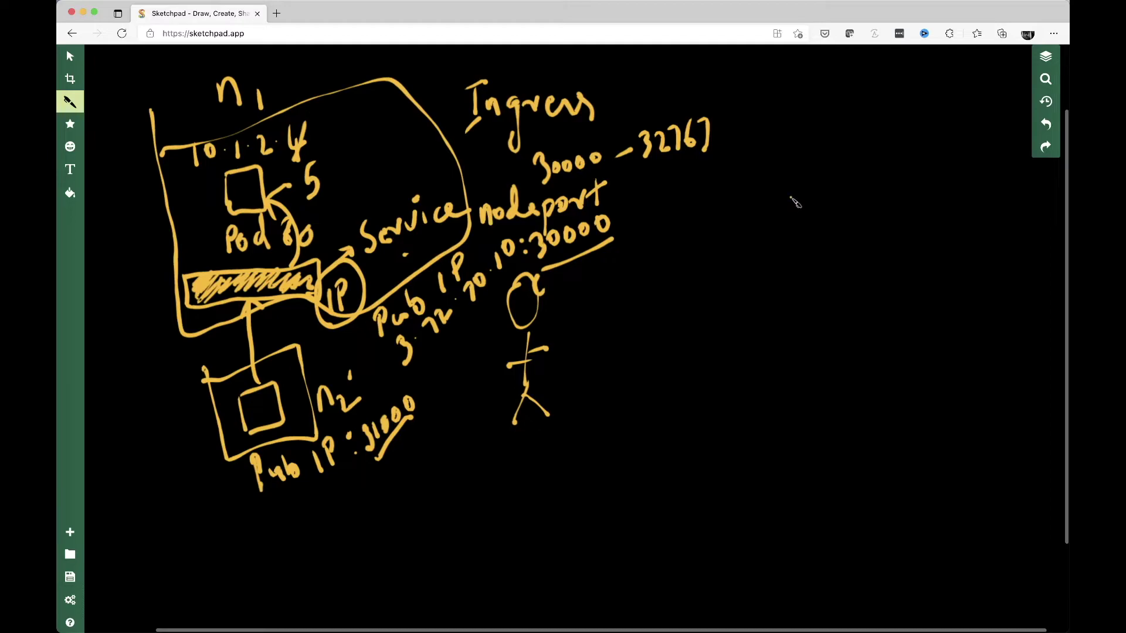
Step: Write AWS LB on the right and enclose it in a box
{"action": "mouse_move", "coordinate": [783, 227]}
{"action": "left_mouse_down"}
{"action": "mouse_move", "coordinate": [828, 204]}
{"action": "mouse_move", "coordinate": [836, 229]}
{"action": "mouse_move", "coordinate": [906, 216]}
{"action": "mouse_move", "coordinate": [894, 226]}
{"action": "left_mouse_up"}
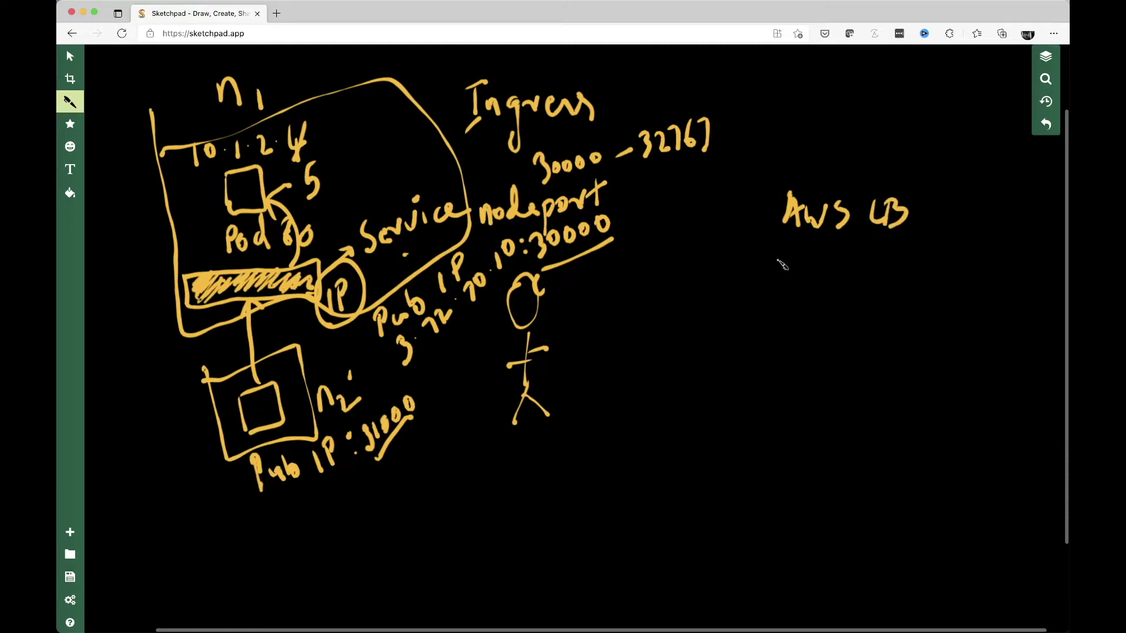
{"action": "left_click_drag", "start_coordinate": [776, 252], "coordinate": [882, 241]}
{"action": "left_click_drag", "start_coordinate": [765, 175], "coordinate": [761, 248]}
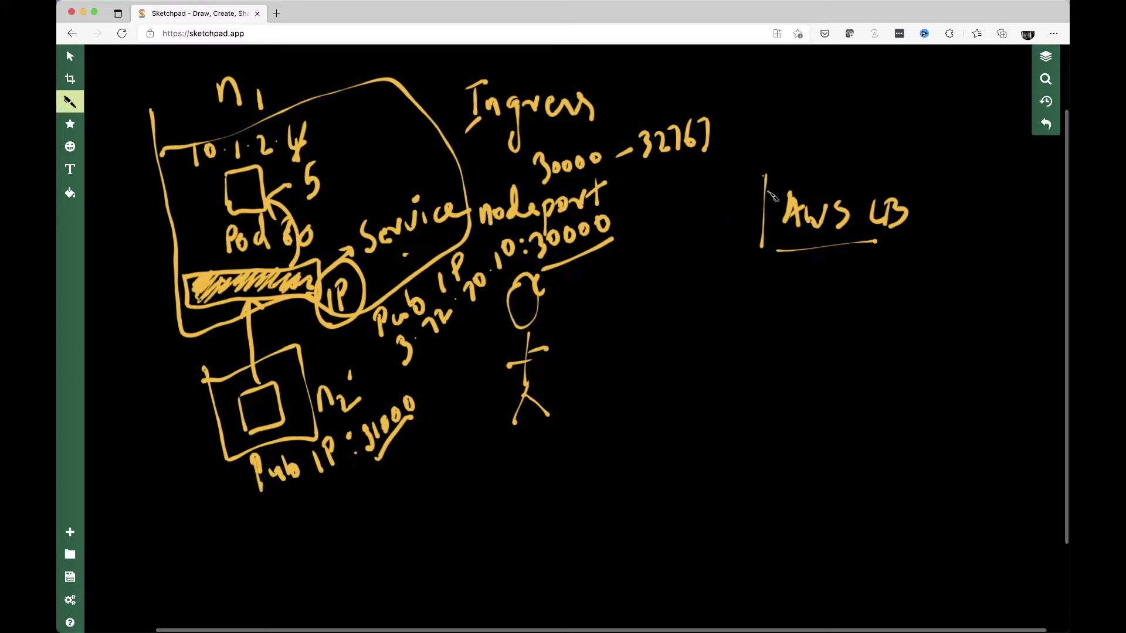
{"action": "left_click_drag", "start_coordinate": [763, 173], "coordinate": [851, 255]}
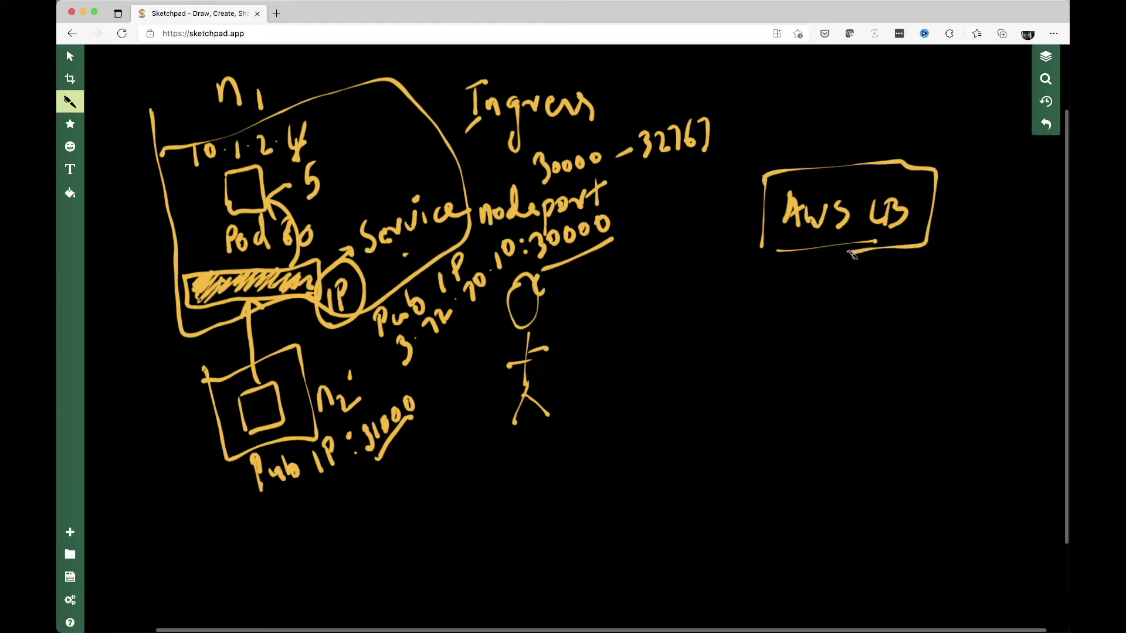
Step: Add circled n1 and n2 nodes linked to the box, and start the address below it
{"action": "left_click_drag", "start_coordinate": [774, 105], "coordinate": [802, 139]}
{"action": "mouse_move", "coordinate": [862, 108]}
{"action": "left_mouse_down"}
{"action": "mouse_move", "coordinate": [886, 131]}
{"action": "mouse_move", "coordinate": [913, 134]}
{"action": "left_mouse_up"}
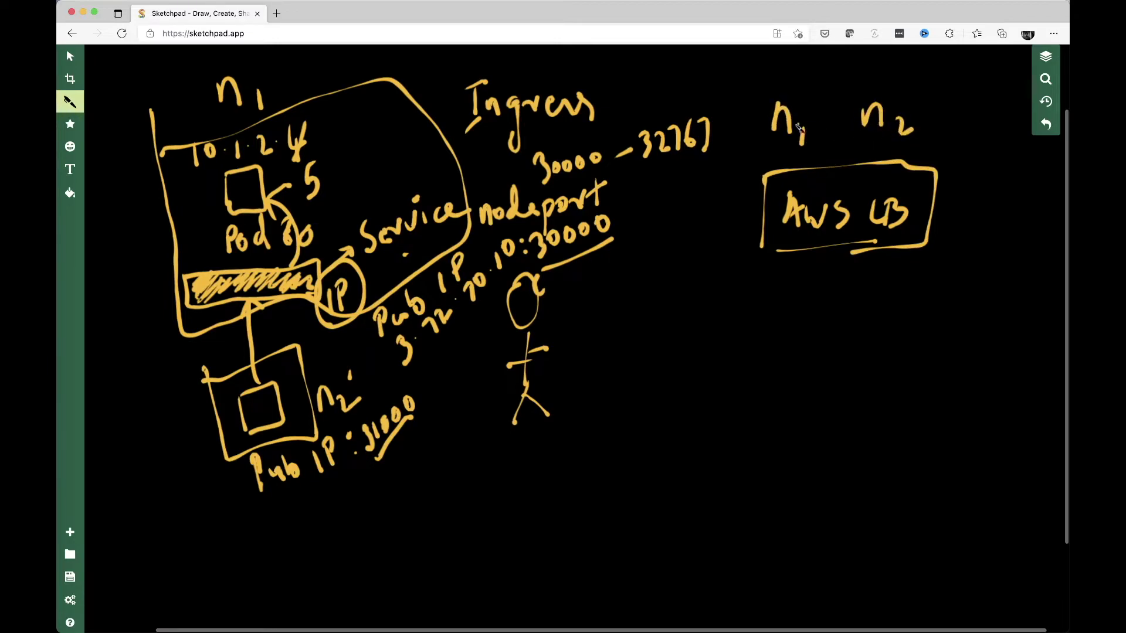
{"action": "left_click_drag", "start_coordinate": [758, 101], "coordinate": [774, 95]}
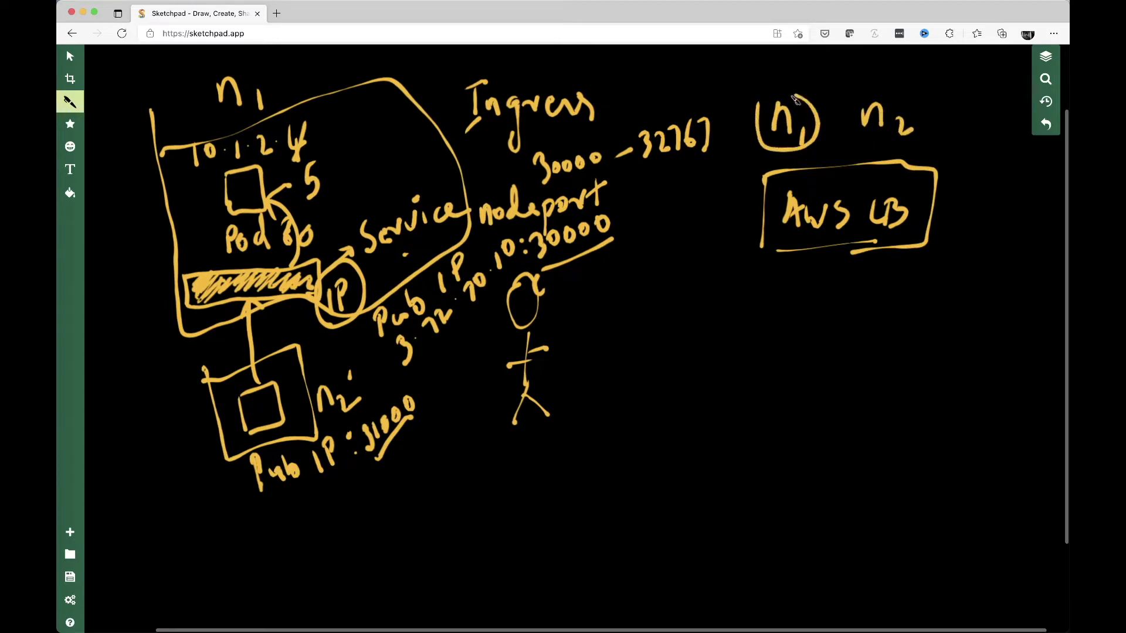
{"action": "left_click_drag", "start_coordinate": [798, 150], "coordinate": [813, 168]}
{"action": "mouse_move", "coordinate": [853, 102]}
{"action": "left_mouse_down"}
{"action": "mouse_move", "coordinate": [865, 139]}
{"action": "mouse_move", "coordinate": [906, 81]}
{"action": "mouse_move", "coordinate": [870, 165]}
{"action": "left_mouse_up"}
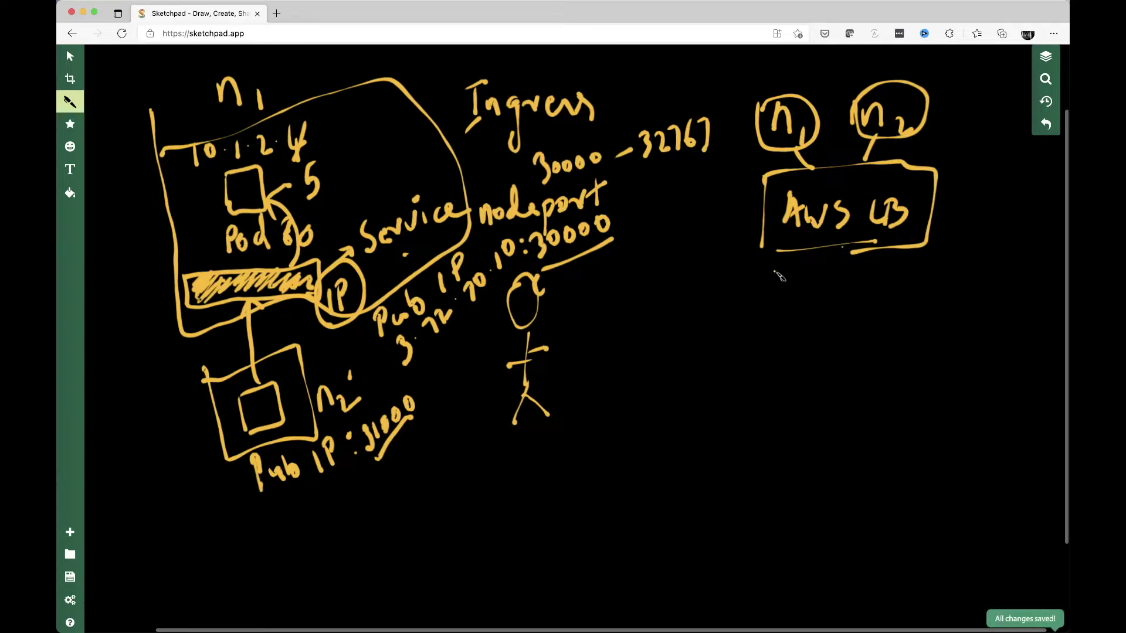
{"action": "mouse_move", "coordinate": [774, 262]}
{"action": "left_mouse_down"}
{"action": "mouse_move", "coordinate": [774, 285]}
{"action": "mouse_move", "coordinate": [887, 275]}
{"action": "mouse_move", "coordinate": [975, 283]}
{"action": "mouse_move", "coordinate": [1008, 264]}
{"action": "mouse_move", "coordinate": [1025, 279]}
{"action": "left_mouse_up"}
{"action": "left_click", "coordinate": [838, 278]}
Step: Finish 192.168.1.12:80 under the AWS LB box, underline 80, and draw a vertical line down
{"action": "left_click", "coordinate": [988, 263]}
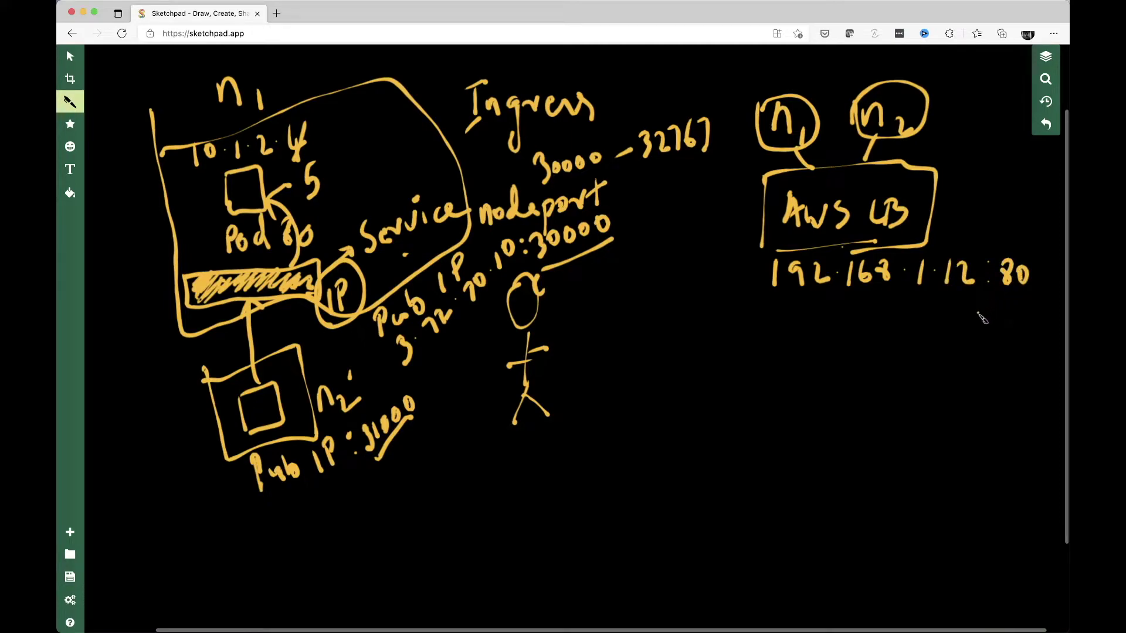
{"action": "left_click_drag", "start_coordinate": [992, 300], "coordinate": [1048, 293]}
{"action": "left_click_drag", "start_coordinate": [837, 380], "coordinate": [835, 250]}
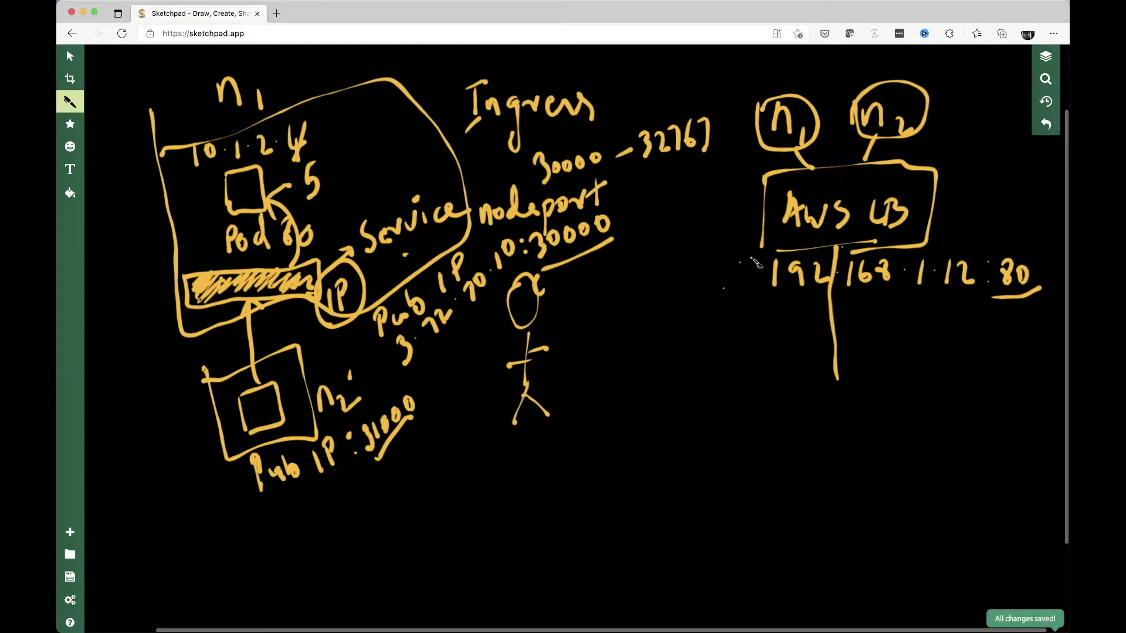
Step: Draw an arrow from the AWS LB box down-left to a handwritten 'Costly' note
{"action": "mouse_move", "coordinate": [763, 220]}
{"action": "left_mouse_down"}
{"action": "mouse_move", "coordinate": [739, 247]}
{"action": "mouse_move", "coordinate": [758, 246]}
{"action": "left_mouse_up"}
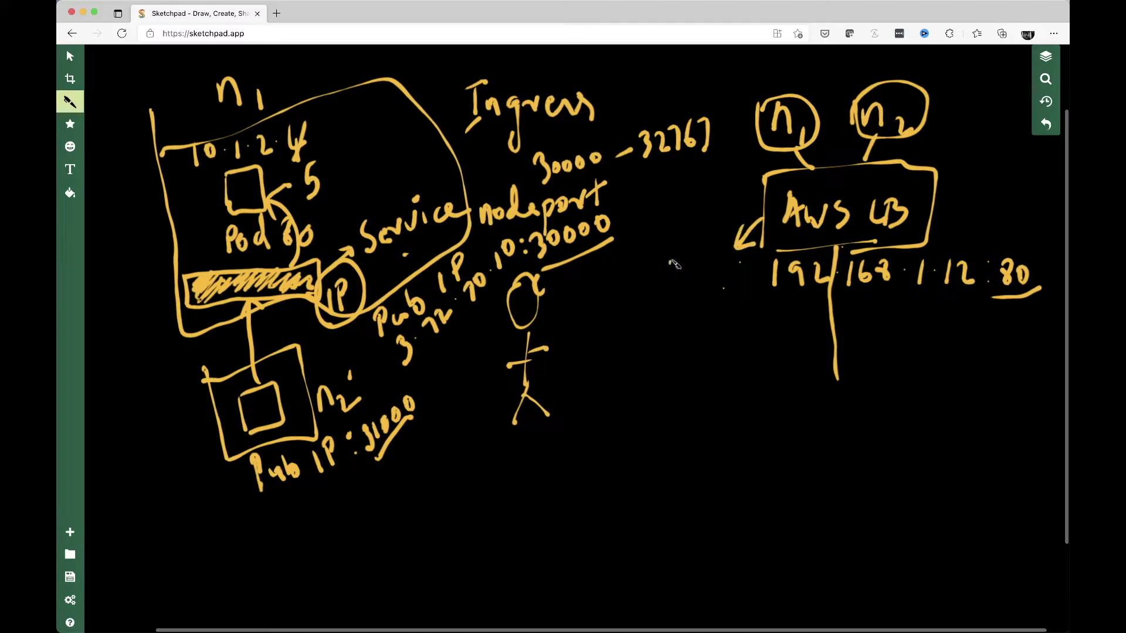
{"action": "mouse_move", "coordinate": [678, 263]}
{"action": "left_mouse_down"}
{"action": "mouse_move", "coordinate": [670, 303]}
{"action": "mouse_move", "coordinate": [685, 276]}
{"action": "mouse_move", "coordinate": [690, 296]}
{"action": "left_mouse_up"}
{"action": "mouse_move", "coordinate": [705, 246]}
{"action": "left_mouse_down"}
{"action": "mouse_move", "coordinate": [709, 287]}
{"action": "mouse_move", "coordinate": [717, 264]}
{"action": "mouse_move", "coordinate": [731, 306]}
{"action": "left_mouse_up"}
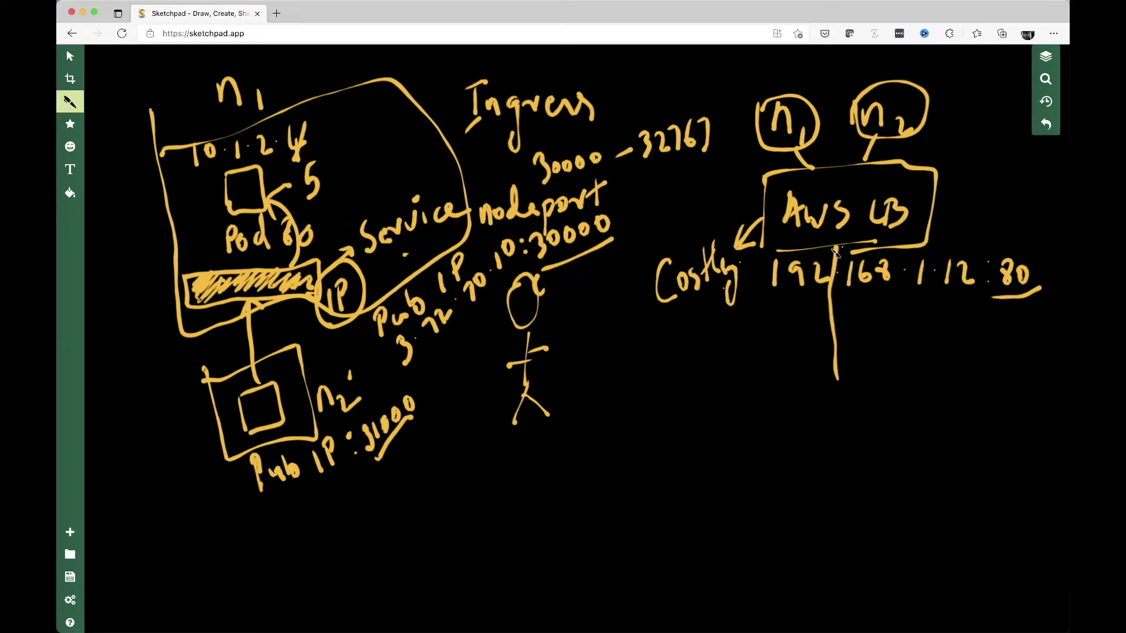
Step: Undo the last stroke and handwrite 'Ingress' below the load balancer line, right of the stick figure
{"action": "key", "text": "ctrl+z"}
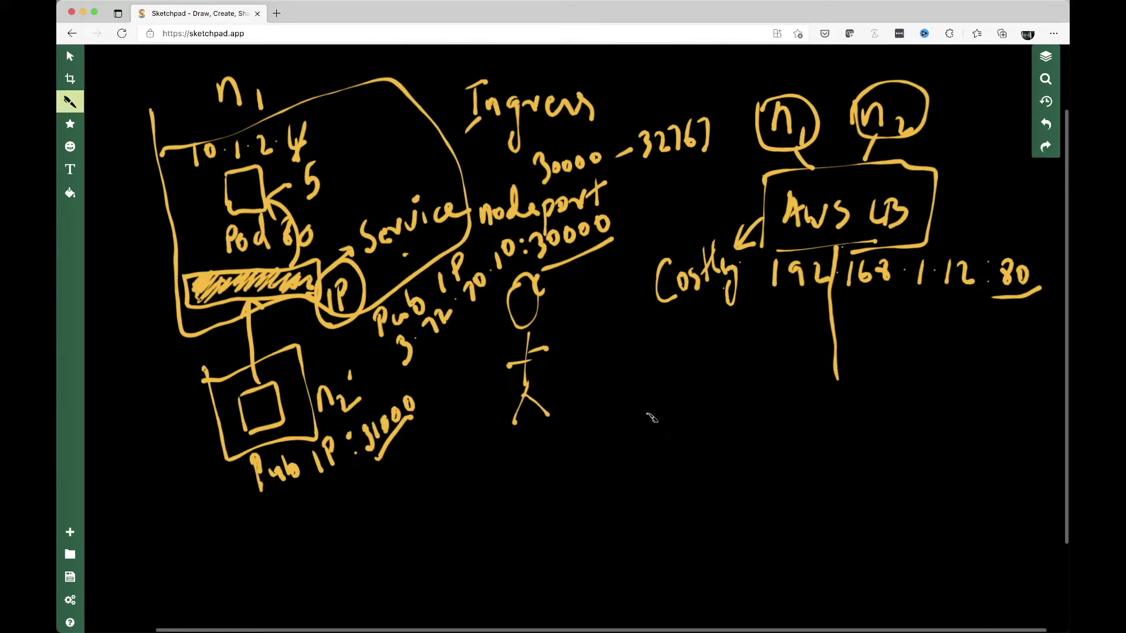
{"action": "mouse_move", "coordinate": [649, 387]}
{"action": "left_mouse_down"}
{"action": "mouse_move", "coordinate": [638, 435]}
{"action": "mouse_move", "coordinate": [650, 385]}
{"action": "left_mouse_up"}
{"action": "mouse_move", "coordinate": [631, 438]}
{"action": "left_mouse_down"}
{"action": "mouse_move", "coordinate": [683, 429]}
{"action": "mouse_move", "coordinate": [682, 467]}
{"action": "mouse_move", "coordinate": [711, 409]}
{"action": "mouse_move", "coordinate": [746, 411]}
{"action": "mouse_move", "coordinate": [752, 430]}
{"action": "left_mouse_up"}
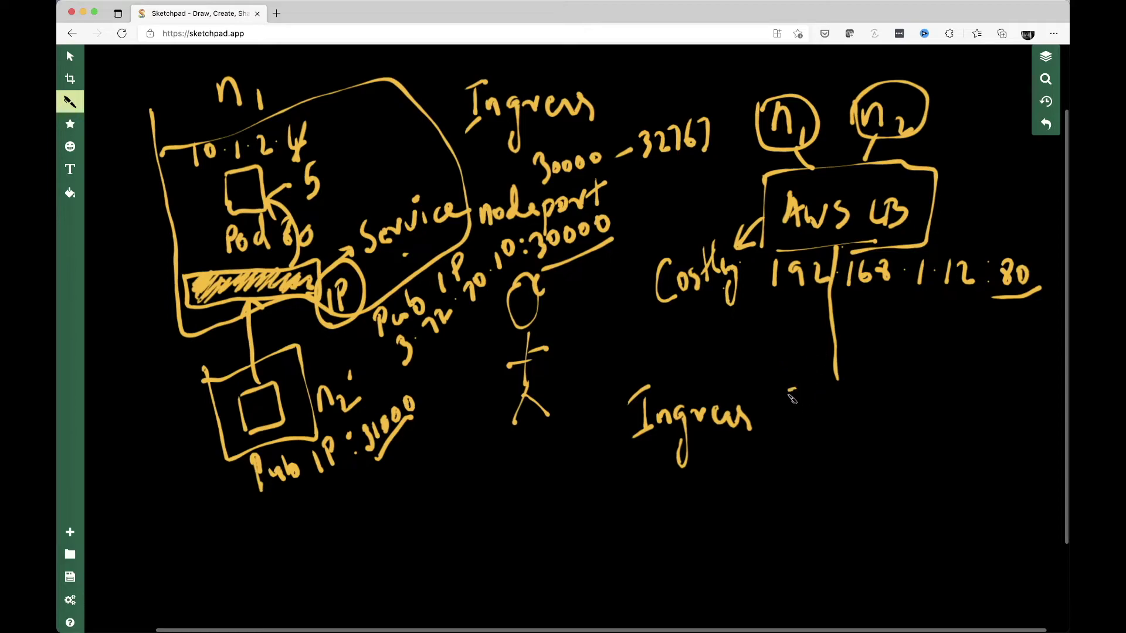
Step: Handwrite the word 'Controller' after Ingress
{"action": "mouse_move", "coordinate": [797, 393]}
{"action": "left_mouse_down"}
{"action": "mouse_move", "coordinate": [795, 426]}
{"action": "mouse_move", "coordinate": [840, 421]}
{"action": "left_mouse_up"}
{"action": "mouse_move", "coordinate": [845, 380]}
{"action": "left_mouse_down"}
{"action": "mouse_move", "coordinate": [846, 407]}
{"action": "mouse_move", "coordinate": [852, 396]}
{"action": "mouse_move", "coordinate": [885, 414]}
{"action": "left_mouse_up"}
{"action": "mouse_move", "coordinate": [896, 380]}
{"action": "left_mouse_down"}
{"action": "mouse_move", "coordinate": [898, 407]}
{"action": "mouse_move", "coordinate": [927, 396]}
{"action": "left_mouse_up"}
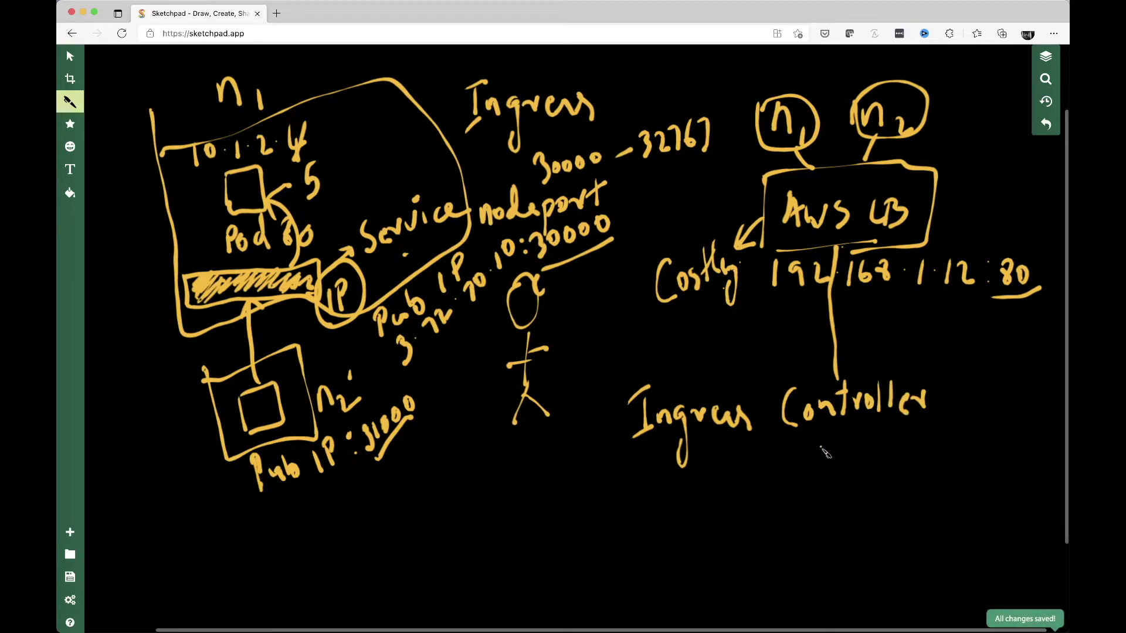
Step: Write '(nginx)' beneath Controller and underline the word Ingress
{"action": "mouse_move", "coordinate": [818, 436]}
{"action": "left_mouse_down"}
{"action": "mouse_move", "coordinate": [828, 475]}
{"action": "mouse_move", "coordinate": [860, 456]}
{"action": "mouse_move", "coordinate": [871, 489]}
{"action": "left_mouse_up"}
{"action": "mouse_move", "coordinate": [869, 447]}
{"action": "left_mouse_down"}
{"action": "mouse_move", "coordinate": [879, 461]}
{"action": "mouse_move", "coordinate": [901, 448]}
{"action": "mouse_move", "coordinate": [923, 468]}
{"action": "left_mouse_up"}
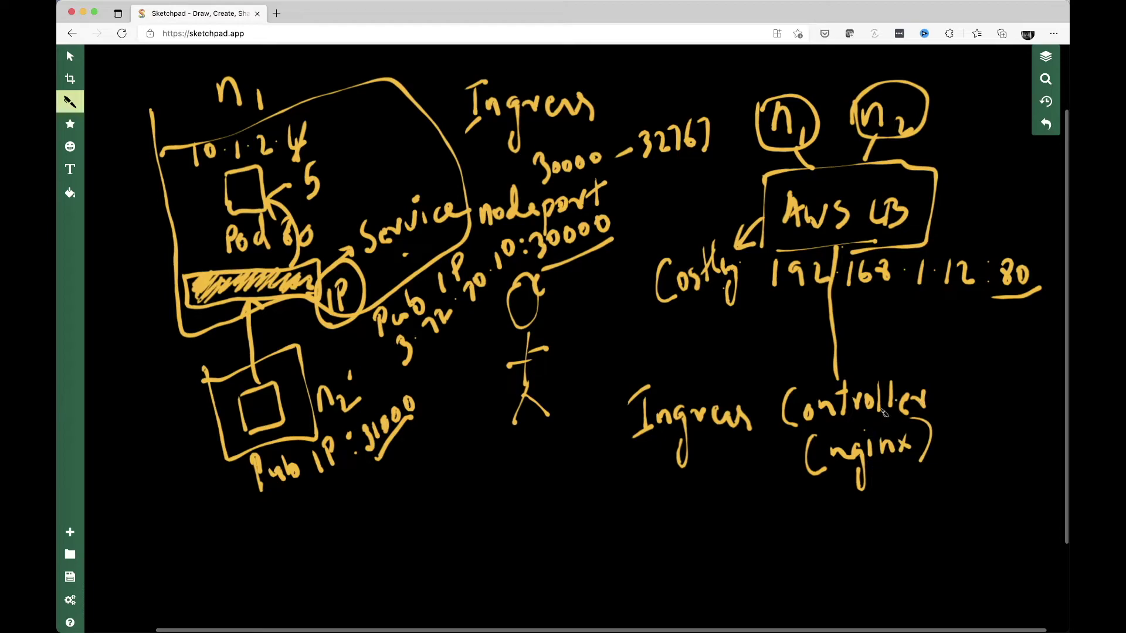
{"action": "left_click_drag", "start_coordinate": [711, 463], "coordinate": [766, 441]}
Step: Draw an arrow up into Ingress and write the hostname n1.phx.com below it
{"action": "mouse_move", "coordinate": [627, 420]}
{"action": "left_mouse_down"}
{"action": "mouse_move", "coordinate": [610, 446]}
{"action": "mouse_move", "coordinate": [619, 454]}
{"action": "left_mouse_up"}
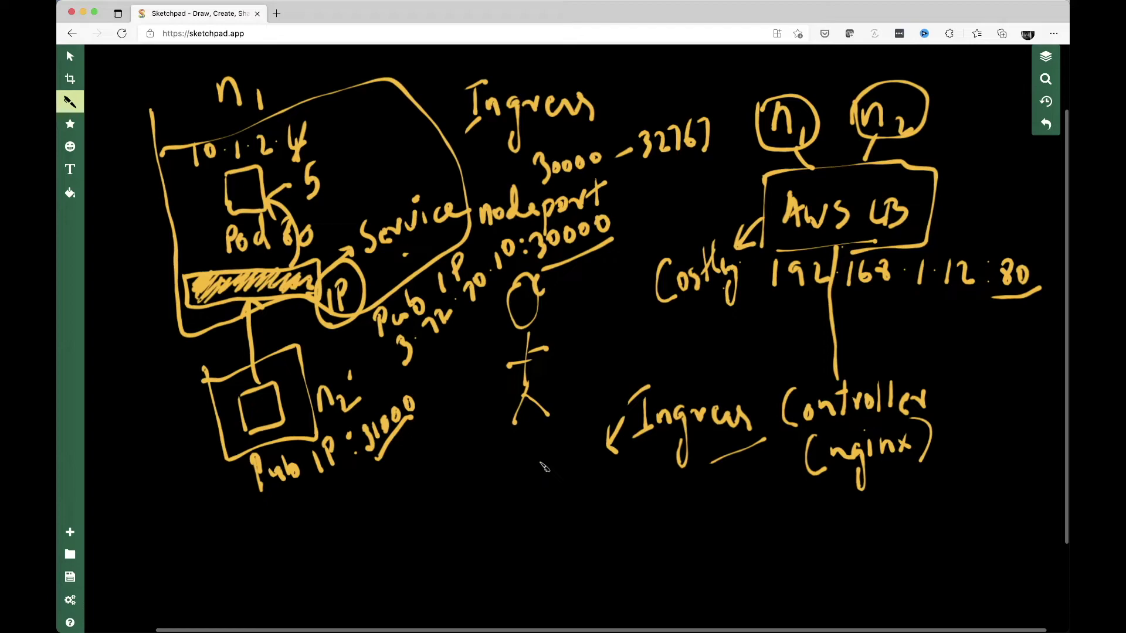
{"action": "mouse_move", "coordinate": [539, 467]}
{"action": "left_mouse_down"}
{"action": "mouse_move", "coordinate": [540, 493]}
{"action": "mouse_move", "coordinate": [570, 509]}
{"action": "mouse_move", "coordinate": [596, 510]}
{"action": "mouse_move", "coordinate": [607, 482]}
{"action": "mouse_move", "coordinate": [649, 489]}
{"action": "left_mouse_up"}
{"action": "left_click", "coordinate": [578, 483]}
{"action": "mouse_move", "coordinate": [649, 471]}
{"action": "left_mouse_down"}
{"action": "mouse_move", "coordinate": [633, 491]}
{"action": "mouse_move", "coordinate": [695, 467]}
{"action": "mouse_move", "coordinate": [726, 481]}
{"action": "left_mouse_up"}
{"action": "left_click", "coordinate": [655, 481]}
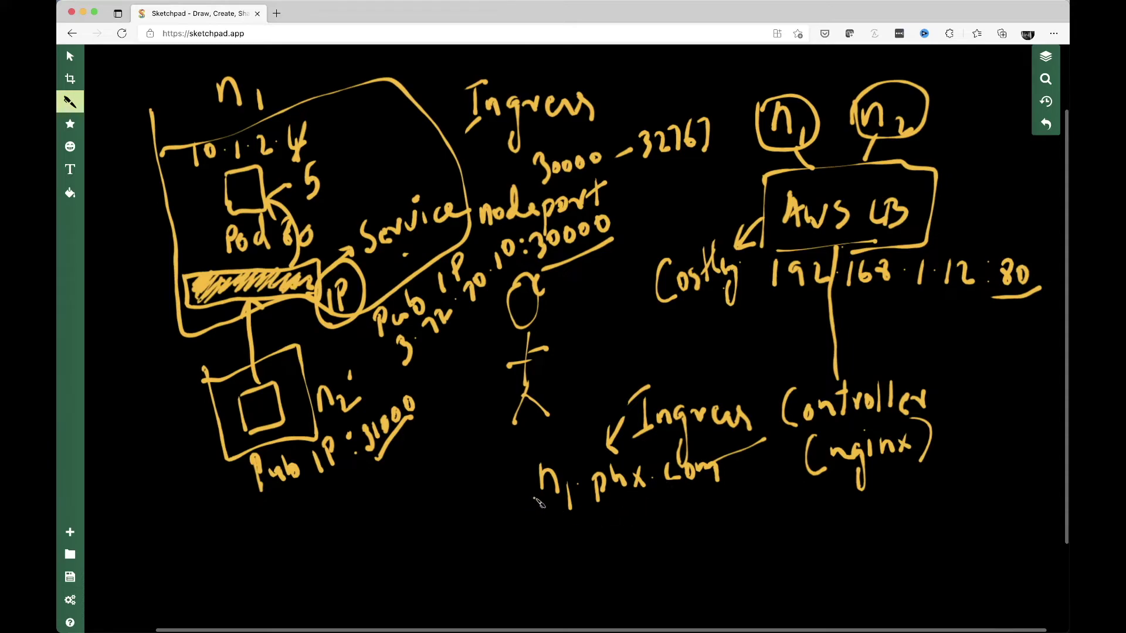
Step: Add arrows leading left to DNS and IP, and a slash after n1.phx.com
{"action": "left_click_drag", "start_coordinate": [530, 479], "coordinate": [443, 536]}
{"action": "mouse_move", "coordinate": [450, 514]}
{"action": "left_mouse_down"}
{"action": "mouse_move", "coordinate": [481, 493]}
{"action": "mouse_move", "coordinate": [475, 531]}
{"action": "mouse_move", "coordinate": [392, 539]}
{"action": "mouse_move", "coordinate": [410, 546]}
{"action": "mouse_move", "coordinate": [344, 580]}
{"action": "mouse_move", "coordinate": [365, 568]}
{"action": "left_mouse_up"}
{"action": "left_click_drag", "start_coordinate": [356, 607], "coordinate": [398, 557]}
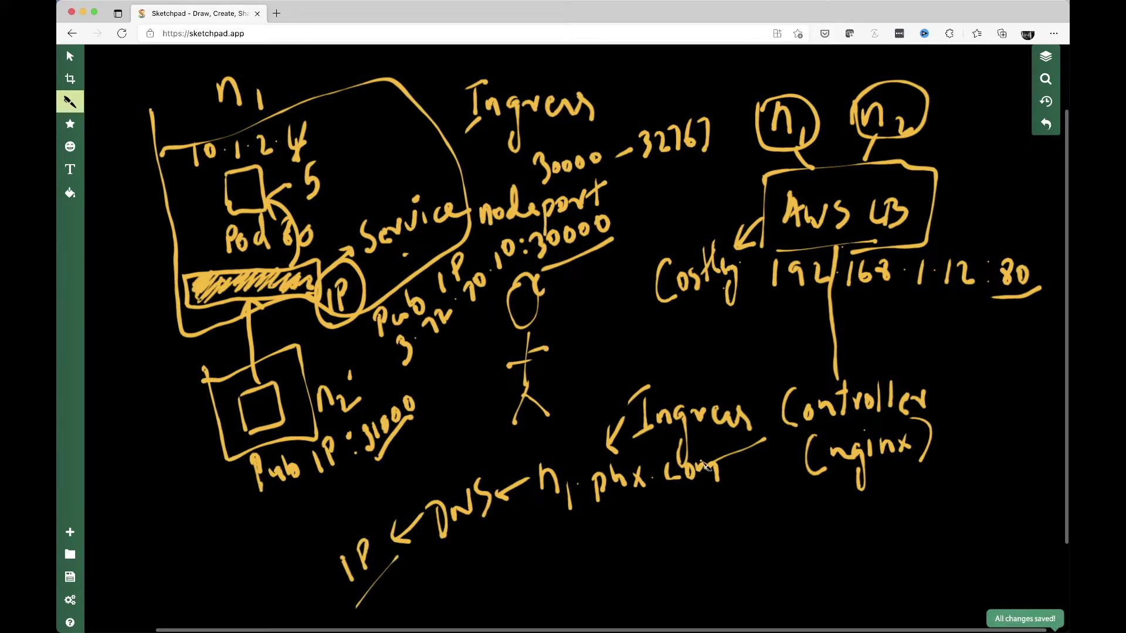
{"action": "left_click_drag", "start_coordinate": [735, 443], "coordinate": [720, 507]}
Step: Write 'hello.html' after the hostname slash and underline it
{"action": "mouse_move", "coordinate": [742, 468]}
{"action": "left_mouse_down"}
{"action": "mouse_move", "coordinate": [758, 497]}
{"action": "mouse_move", "coordinate": [791, 477]}
{"action": "mouse_move", "coordinate": [807, 492]}
{"action": "left_mouse_up"}
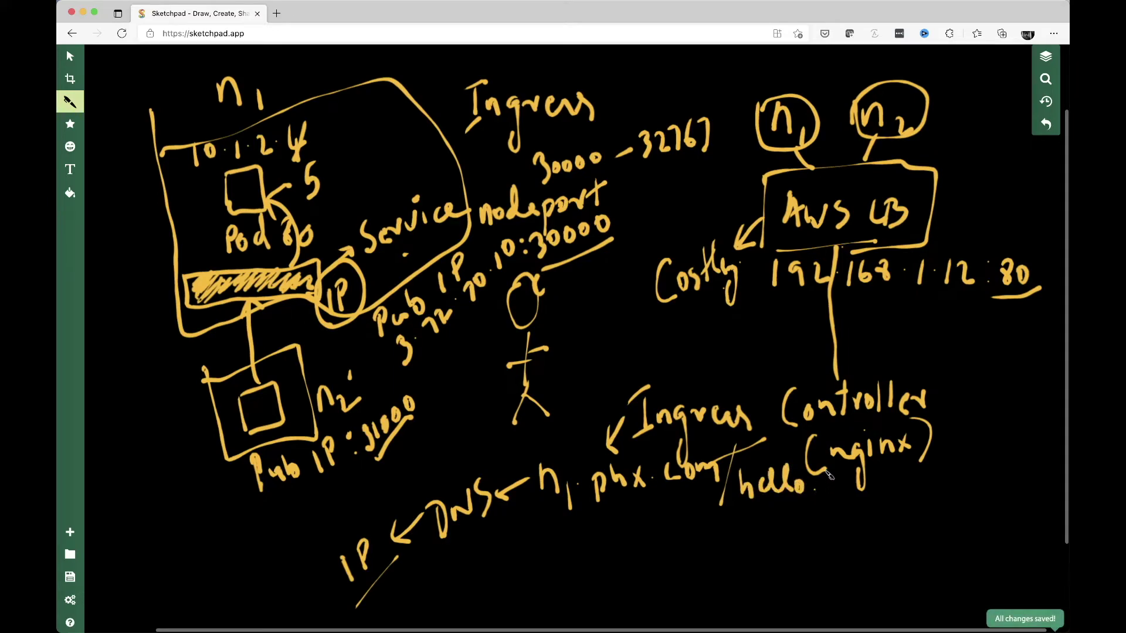
{"action": "mouse_move", "coordinate": [829, 475]}
{"action": "left_mouse_down"}
{"action": "mouse_move", "coordinate": [842, 505]}
{"action": "mouse_move", "coordinate": [870, 492]}
{"action": "mouse_move", "coordinate": [884, 503]}
{"action": "left_mouse_up"}
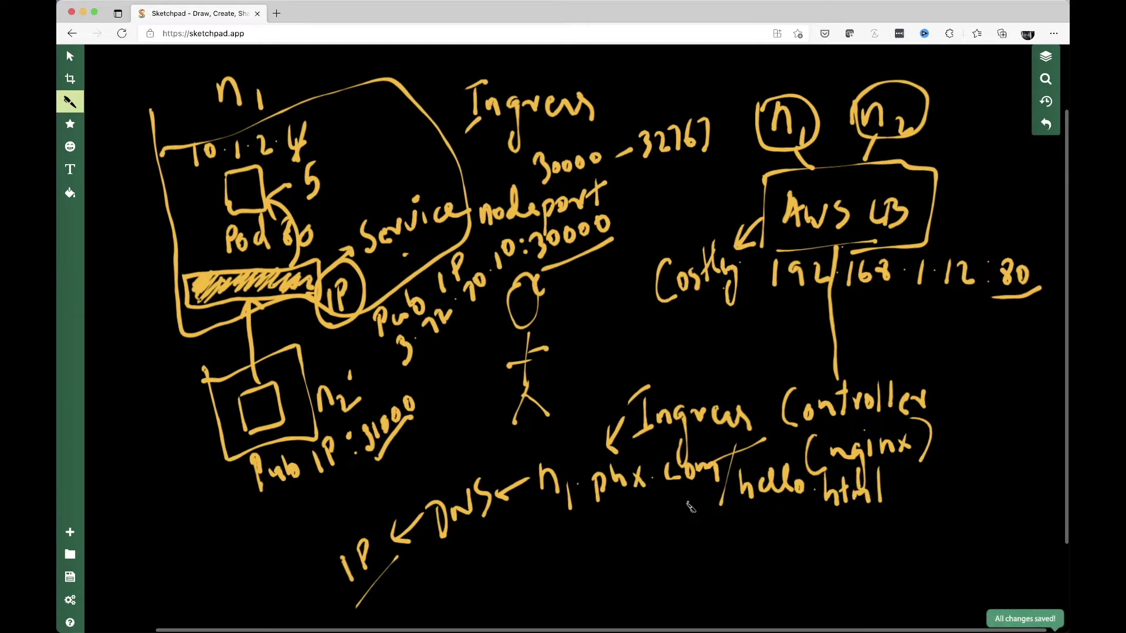
{"action": "left_click_drag", "start_coordinate": [733, 521], "coordinate": [882, 503]}
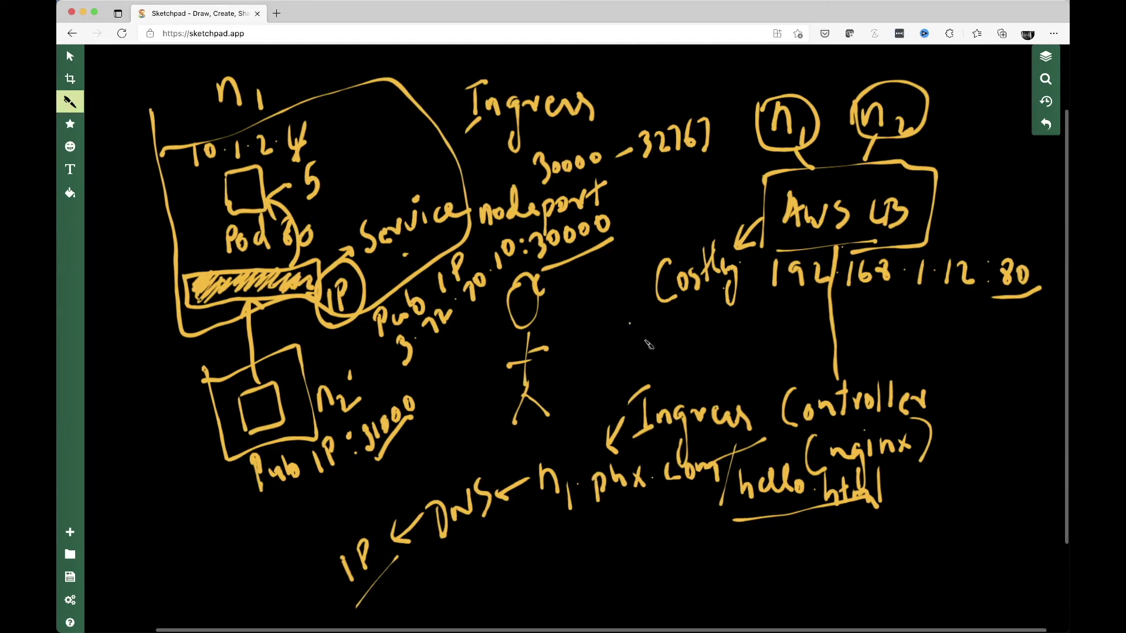
Step: Extend the slash downward and write the second path 'order' under hello.html
{"action": "left_click_drag", "start_coordinate": [722, 562], "coordinate": [726, 512]}
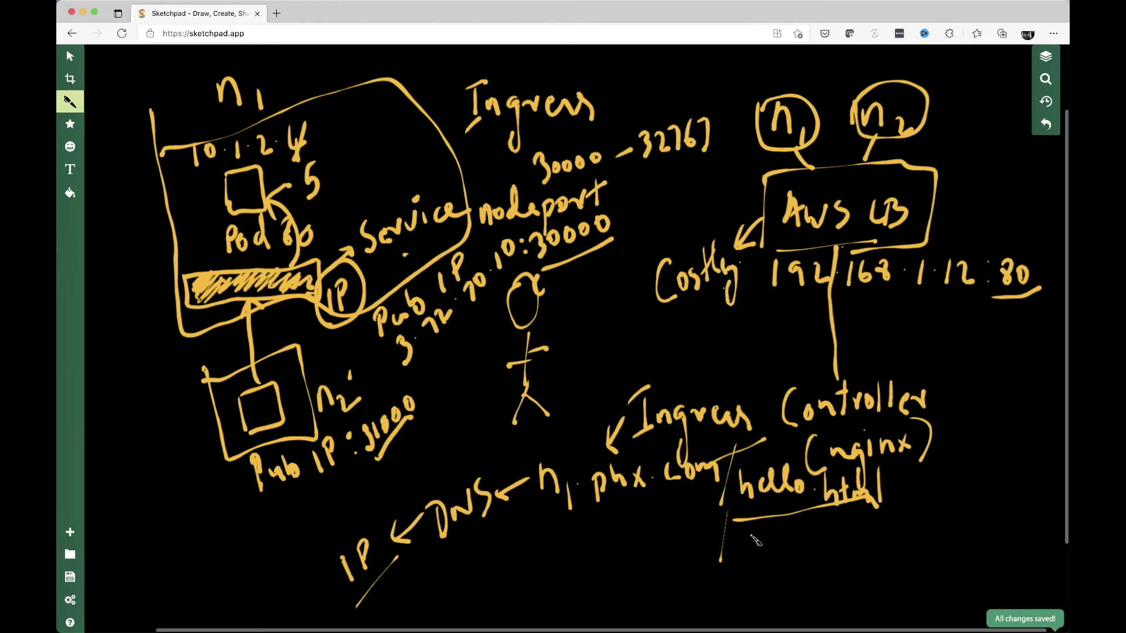
{"action": "mouse_move", "coordinate": [754, 535]}
{"action": "left_mouse_down"}
{"action": "mouse_move", "coordinate": [792, 517]}
{"action": "mouse_move", "coordinate": [815, 540]}
{"action": "mouse_move", "coordinate": [826, 528]}
{"action": "left_mouse_up"}
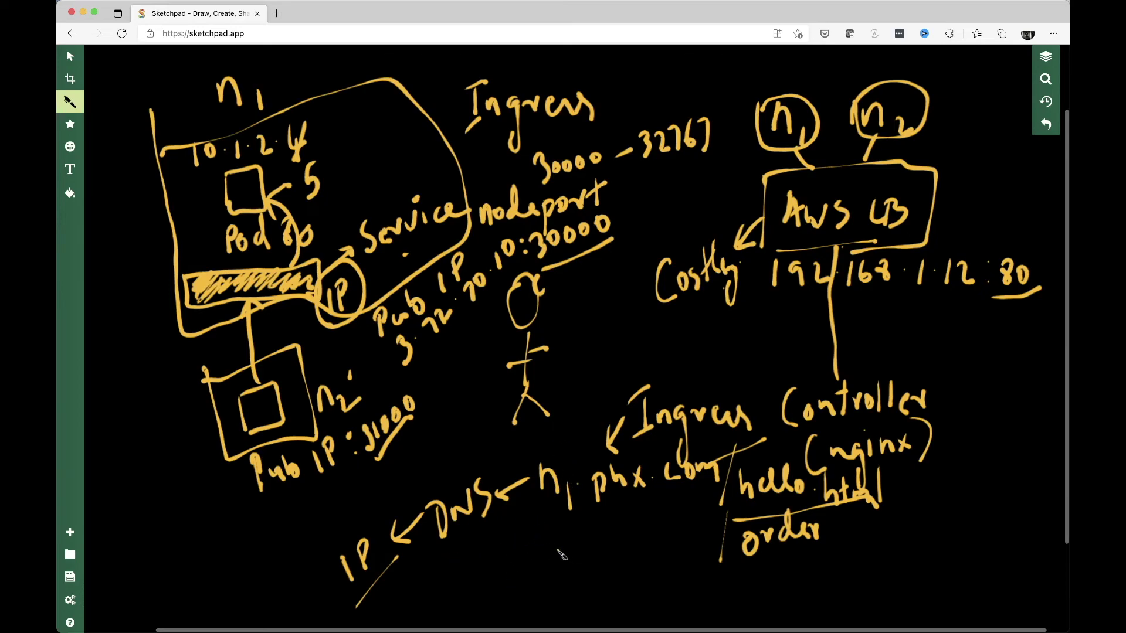
Step: Write the node hostname node.phx below n1.phx.com
{"action": "mouse_move", "coordinate": [553, 531]}
{"action": "left_mouse_down"}
{"action": "mouse_move", "coordinate": [553, 559]}
{"action": "mouse_move", "coordinate": [570, 560]}
{"action": "left_mouse_up"}
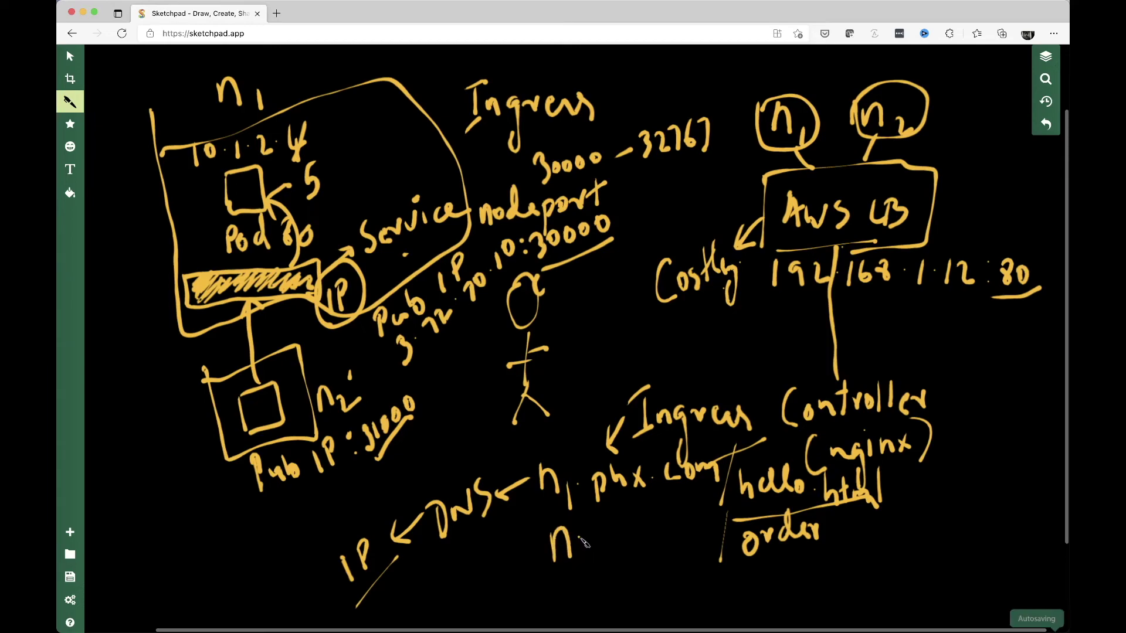
{"action": "mouse_move", "coordinate": [584, 549]}
{"action": "left_mouse_down"}
{"action": "mouse_move", "coordinate": [614, 519]}
{"action": "mouse_move", "coordinate": [645, 533]}
{"action": "mouse_move", "coordinate": [687, 536]}
{"action": "mouse_move", "coordinate": [703, 519]}
{"action": "mouse_move", "coordinate": [715, 529]}
{"action": "left_mouse_up"}
{"action": "left_click", "coordinate": [652, 536]}
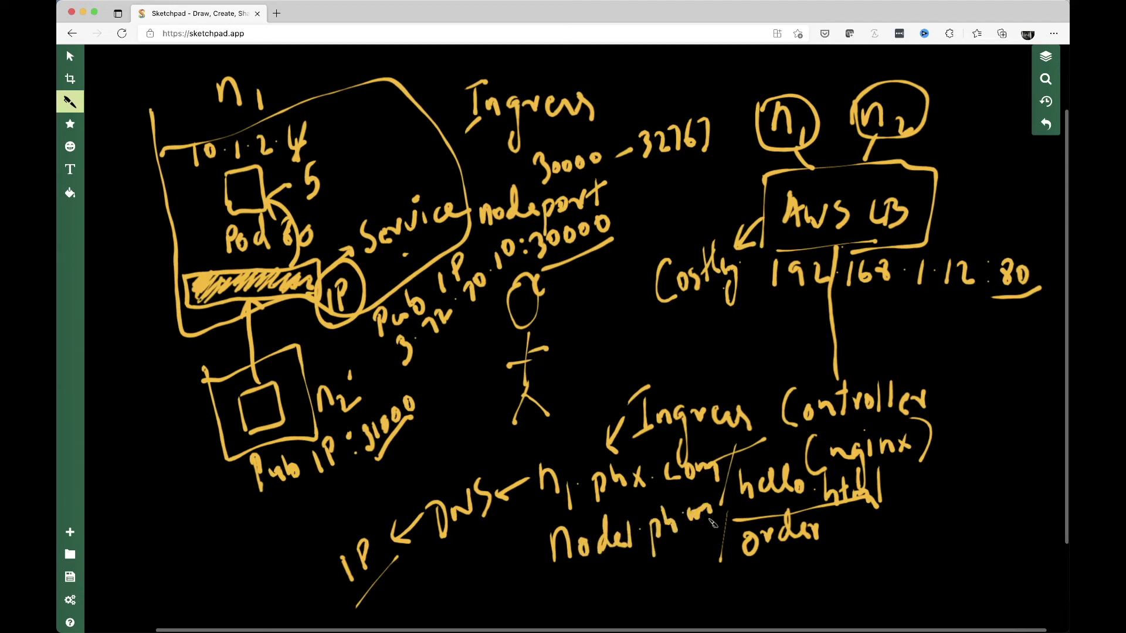
Step: Circle node.phx, draw an arrow from it toward IP, and circle Ingress
{"action": "mouse_move", "coordinate": [559, 585]}
{"action": "left_mouse_down"}
{"action": "mouse_move", "coordinate": [722, 514]}
{"action": "mouse_move", "coordinate": [695, 492]}
{"action": "mouse_move", "coordinate": [592, 528]}
{"action": "mouse_move", "coordinate": [552, 570]}
{"action": "mouse_move", "coordinate": [594, 566]}
{"action": "left_mouse_up"}
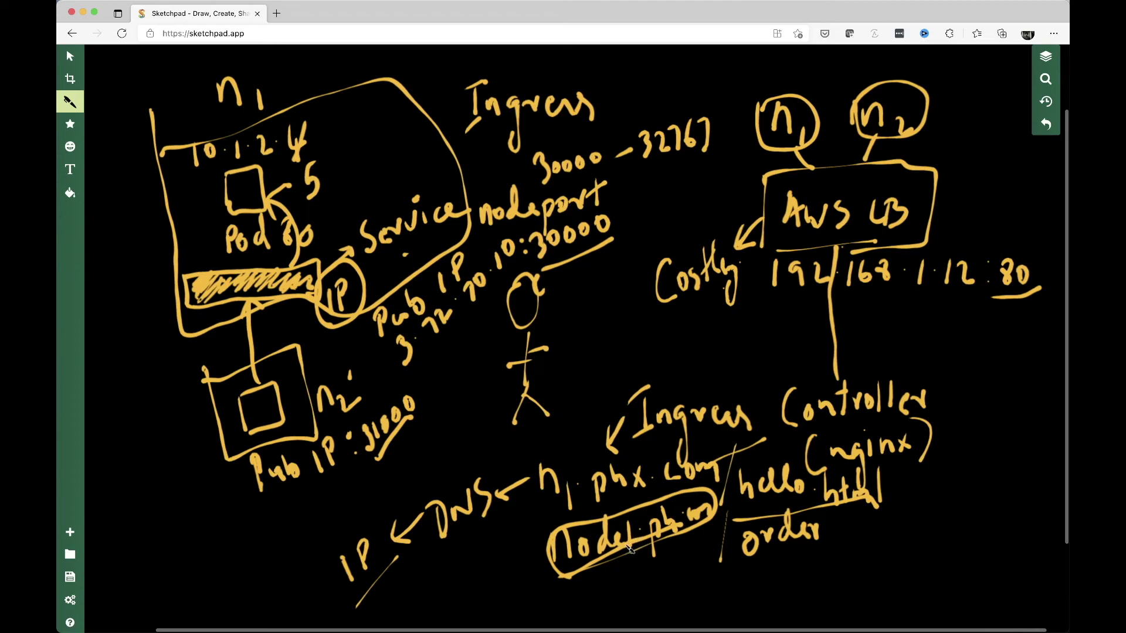
{"action": "left_click_drag", "start_coordinate": [545, 547], "coordinate": [470, 589]}
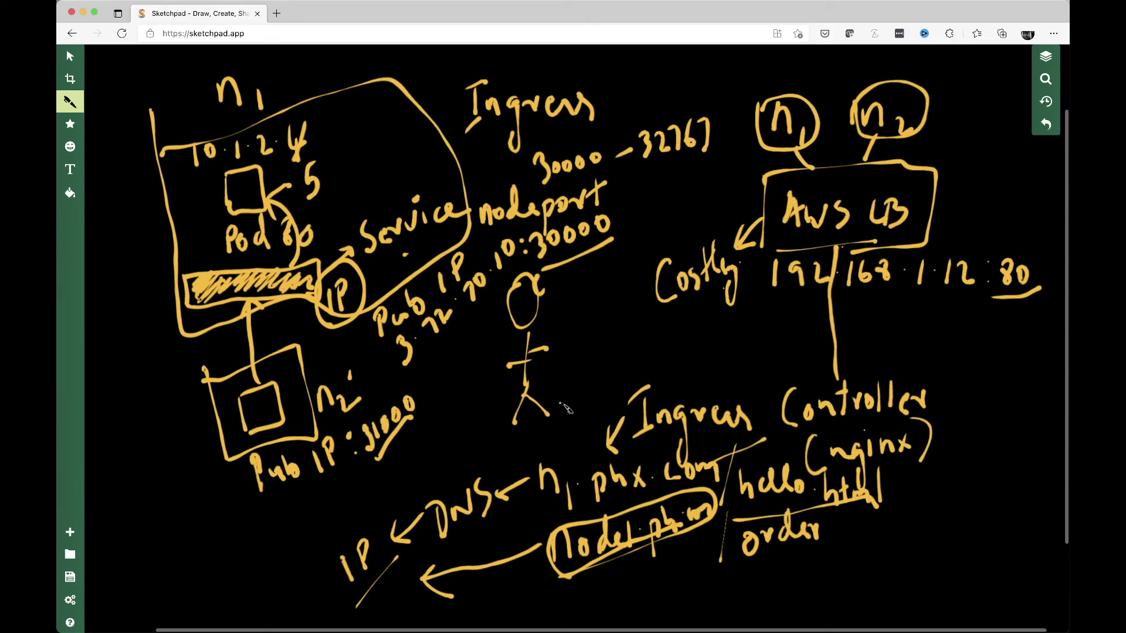
{"action": "mouse_move", "coordinate": [607, 428]}
{"action": "left_mouse_down"}
{"action": "mouse_move", "coordinate": [598, 447]}
{"action": "mouse_move", "coordinate": [758, 428]}
{"action": "mouse_move", "coordinate": [621, 443]}
{"action": "left_mouse_up"}
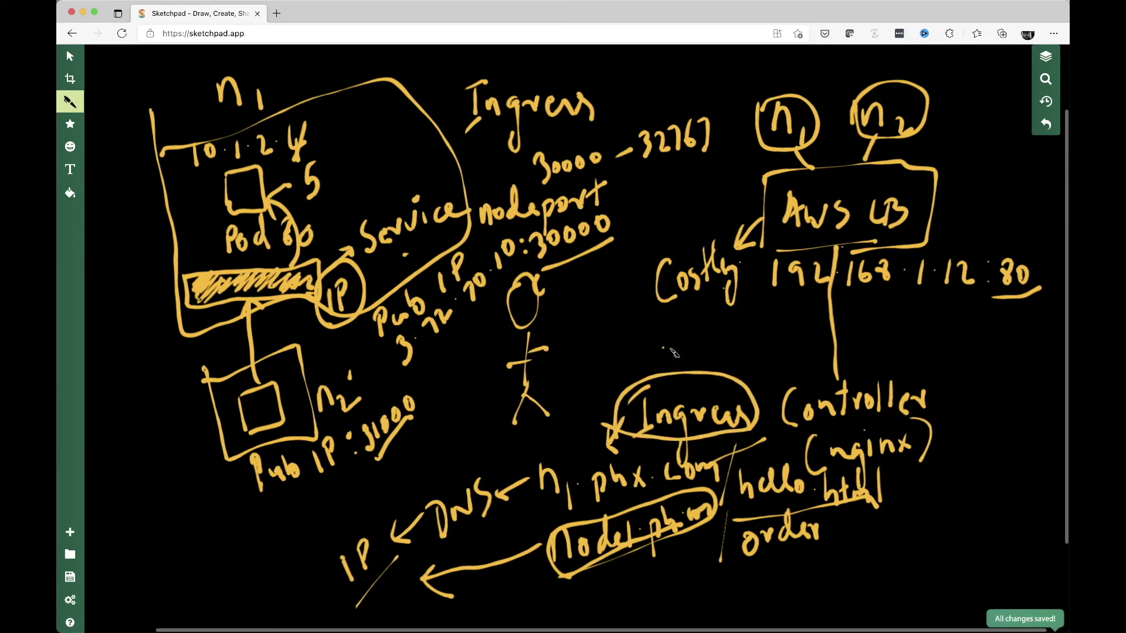
Step: Write '80' above the circled Ingress and underline the top Ingress heading
{"action": "mouse_move", "coordinate": [681, 342]}
{"action": "left_mouse_down"}
{"action": "mouse_move", "coordinate": [680, 360]}
{"action": "mouse_move", "coordinate": [702, 345]}
{"action": "mouse_move", "coordinate": [714, 361]}
{"action": "left_mouse_up"}
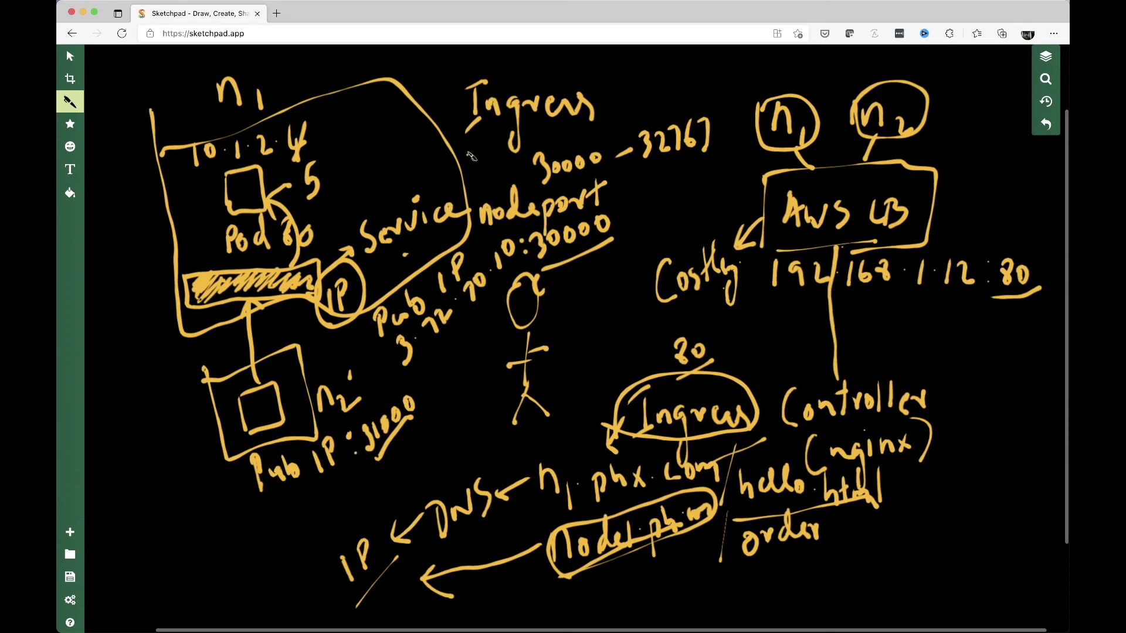
{"action": "left_click_drag", "start_coordinate": [471, 148], "coordinate": [605, 120]}
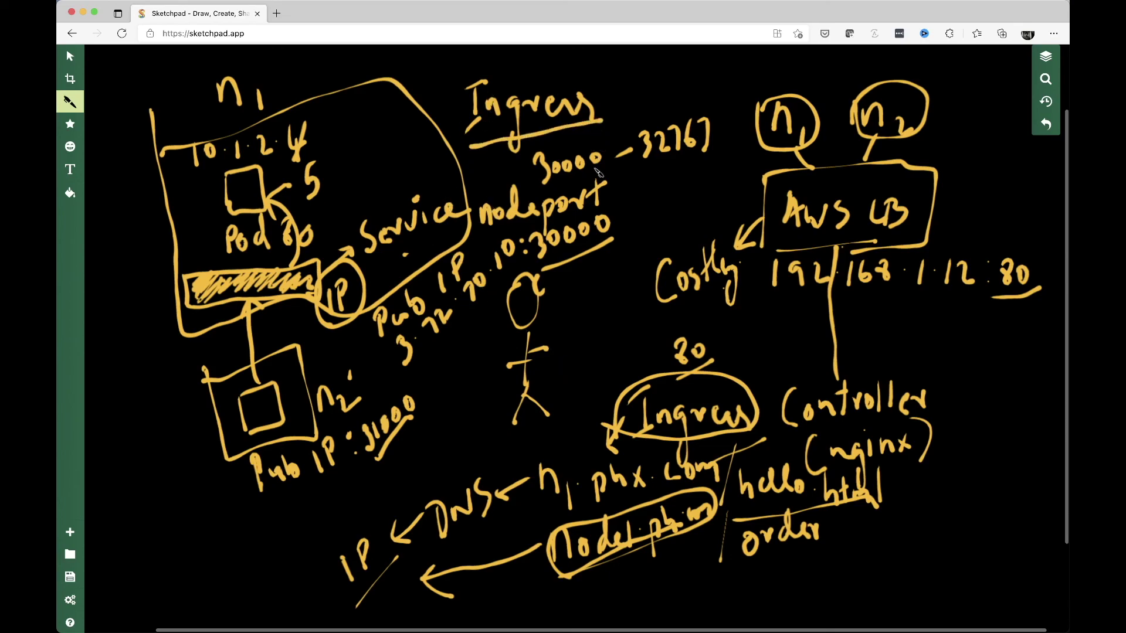